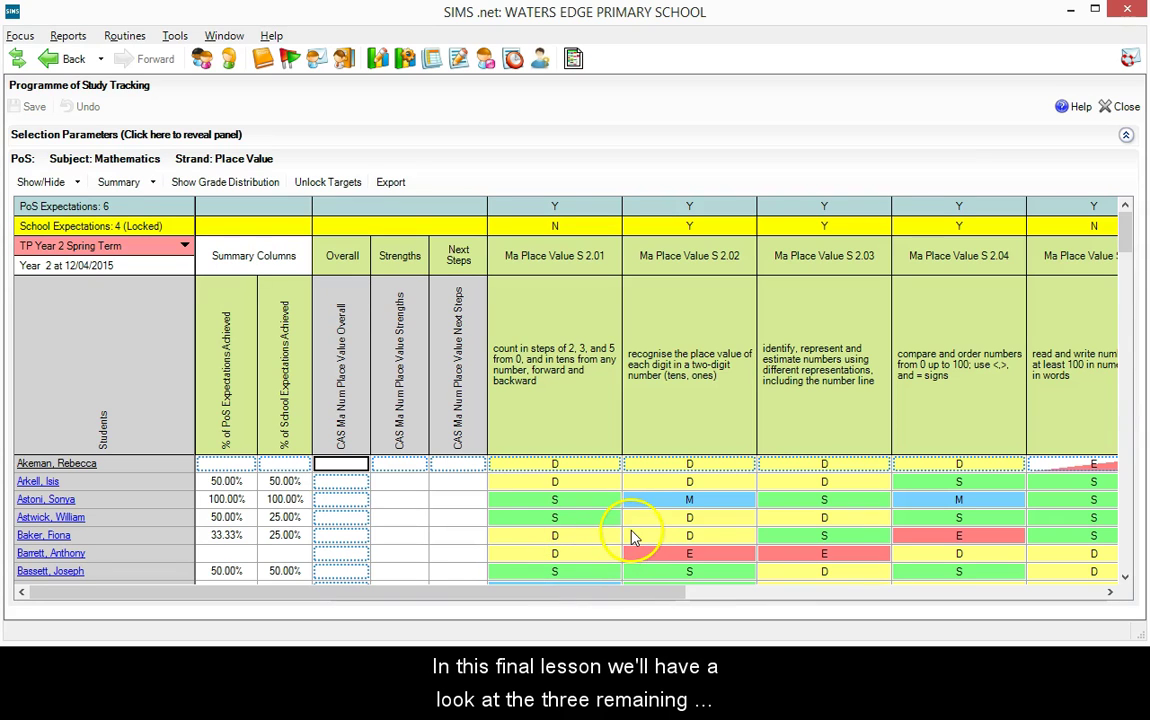
Examine the Overall, Strengths and Next Steps columns of the Year 2 Place Value marksheet.
left_click(340, 340)
left_click(408, 368)
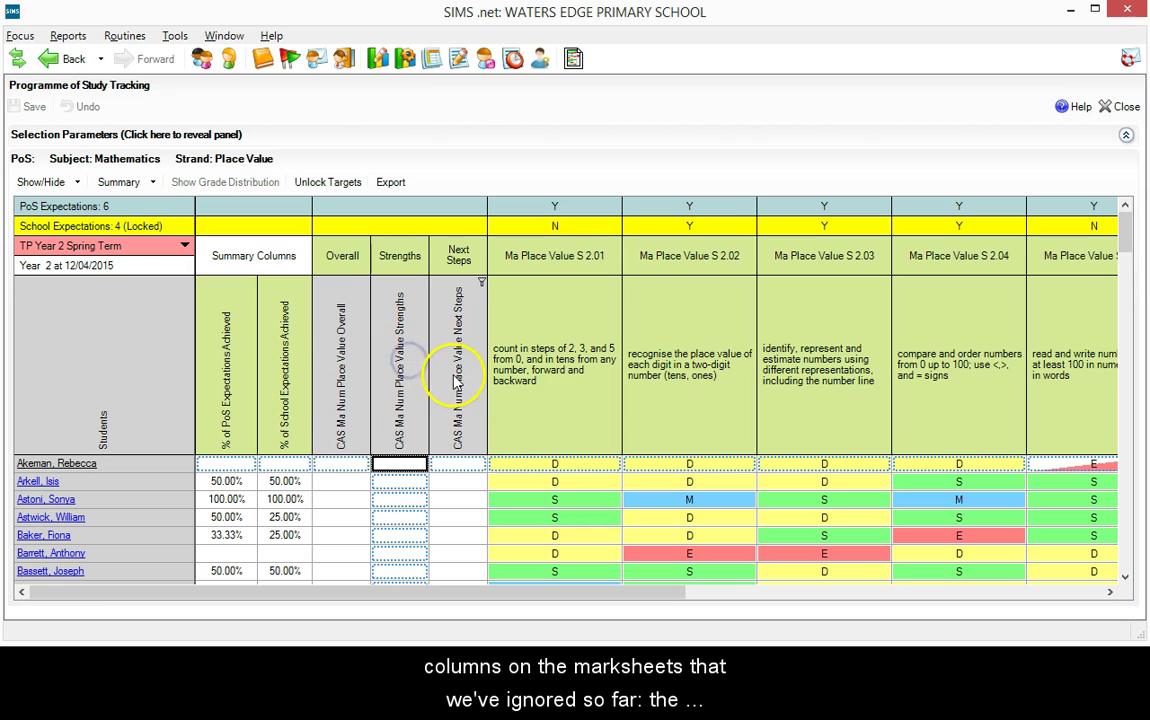
left_click(456, 378)
left_click(348, 392)
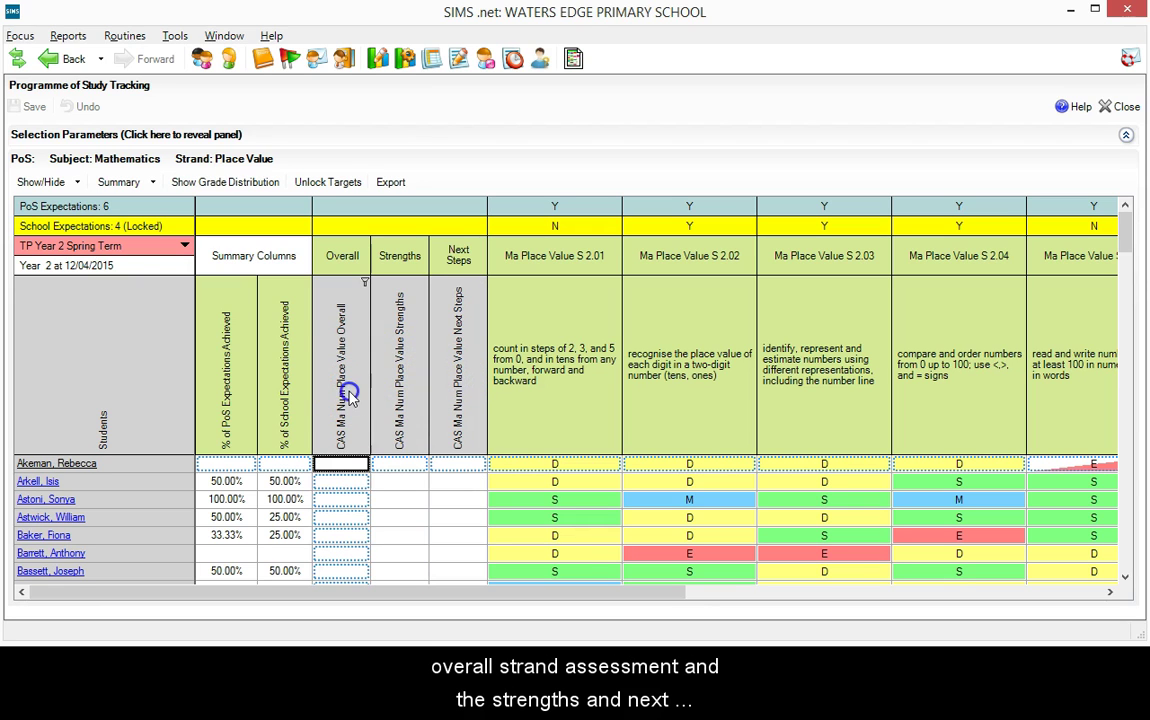
left_click(398, 414)
left_click(456, 425)
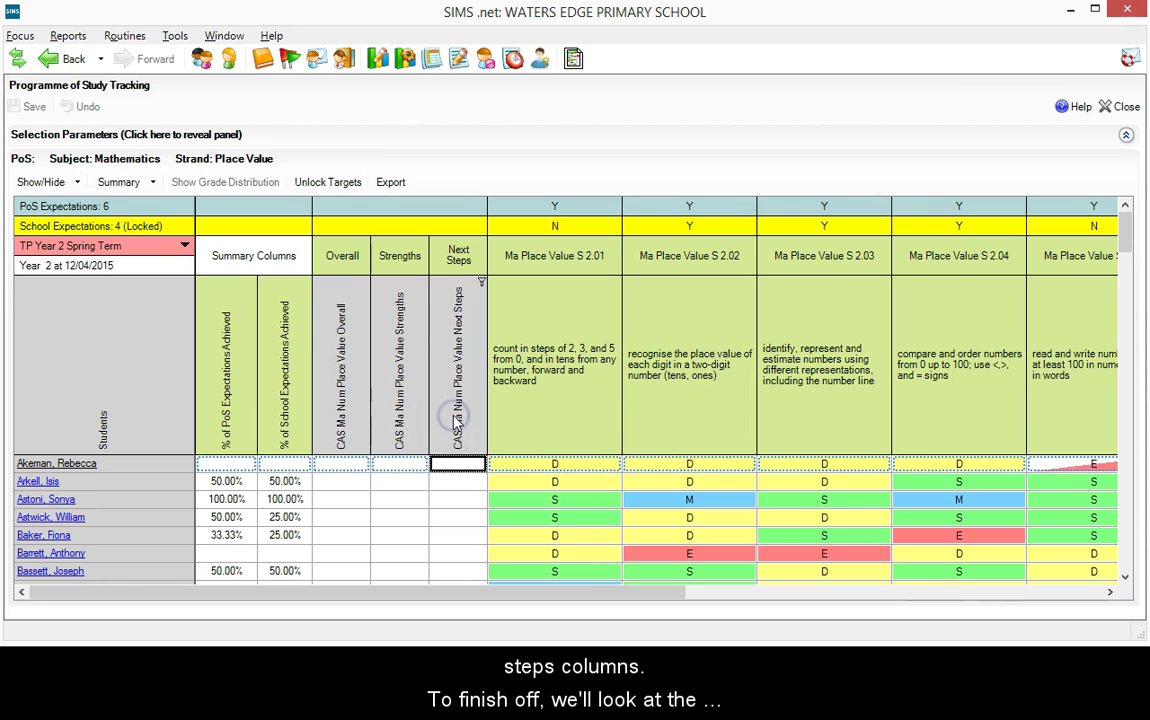
left_click(365, 420)
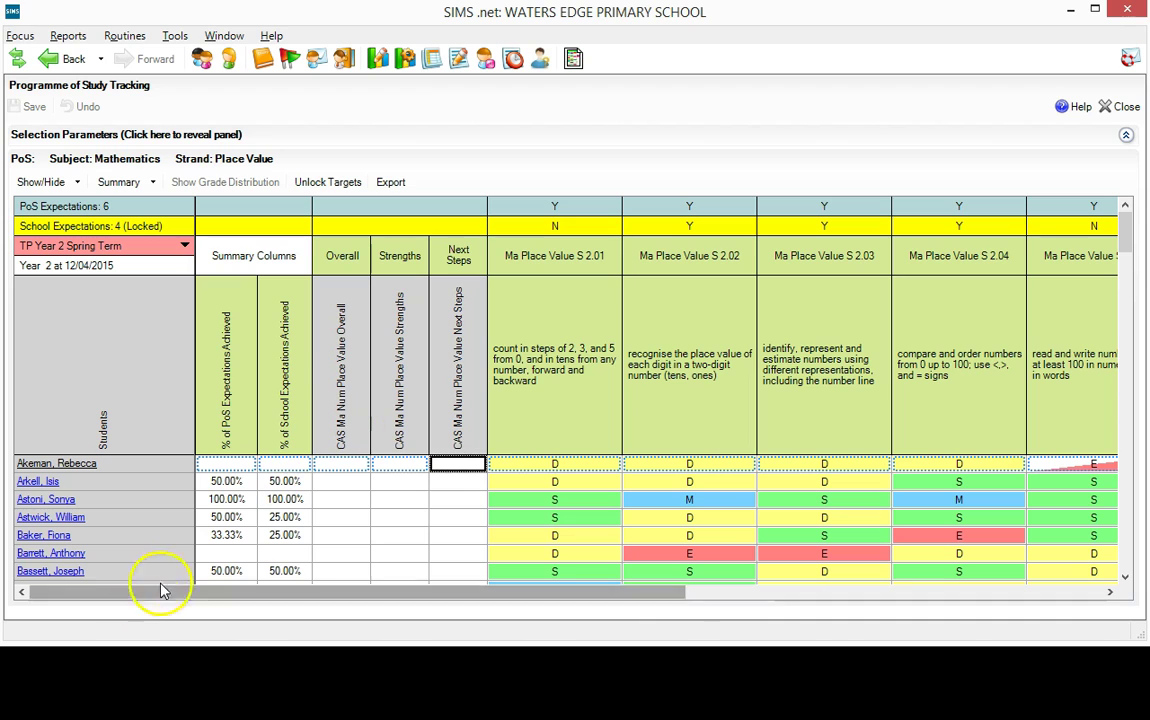
left_click(36, 606)
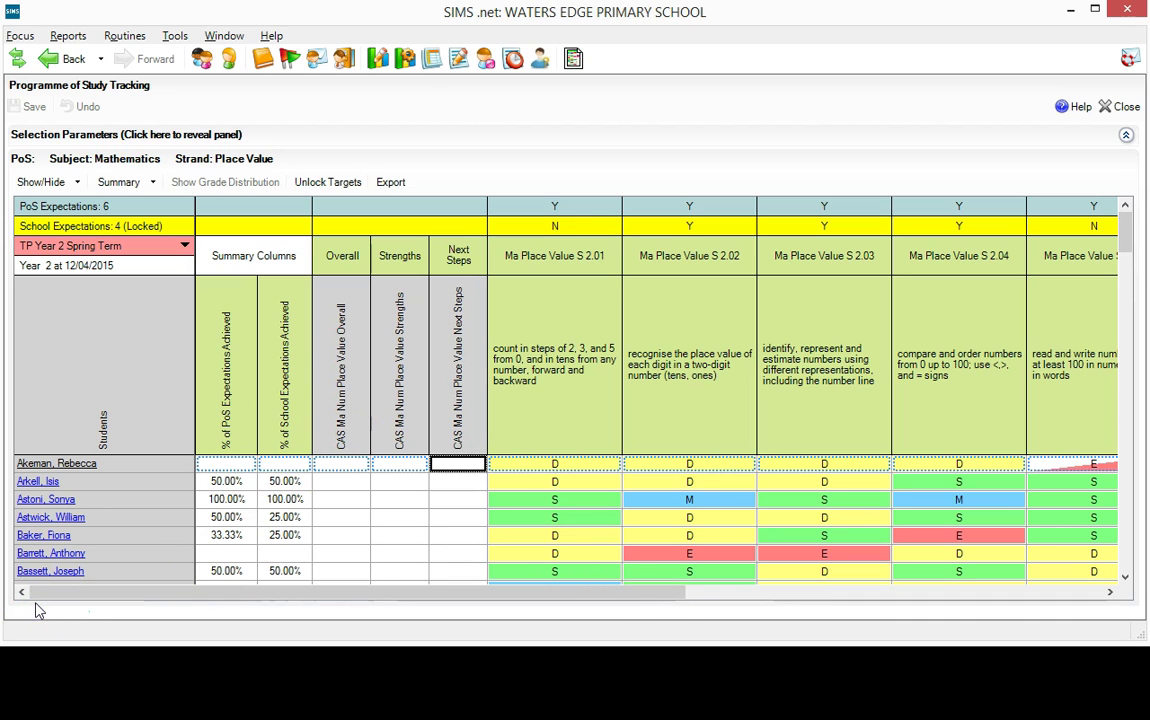
left_click(510, 460)
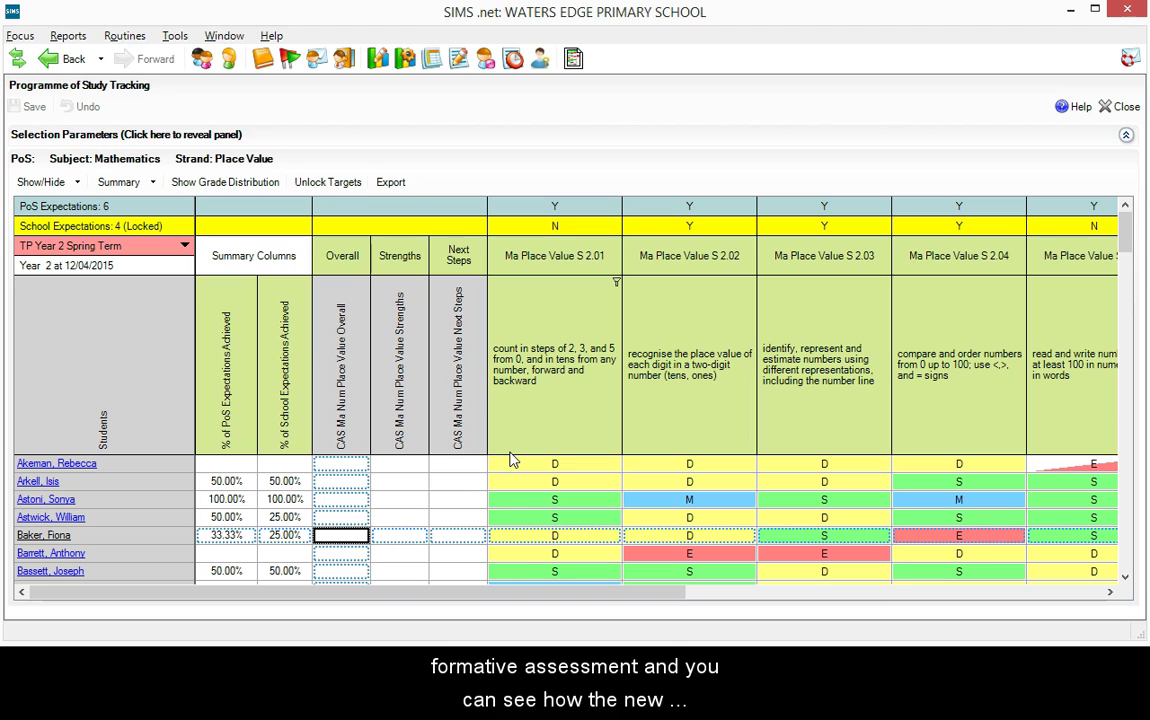
Award Overall Place Value grades 2E, 2D and 1M to three consecutive pupils, starting with the one achieving 33.33% of PoS expectations.
left_click(357, 501)
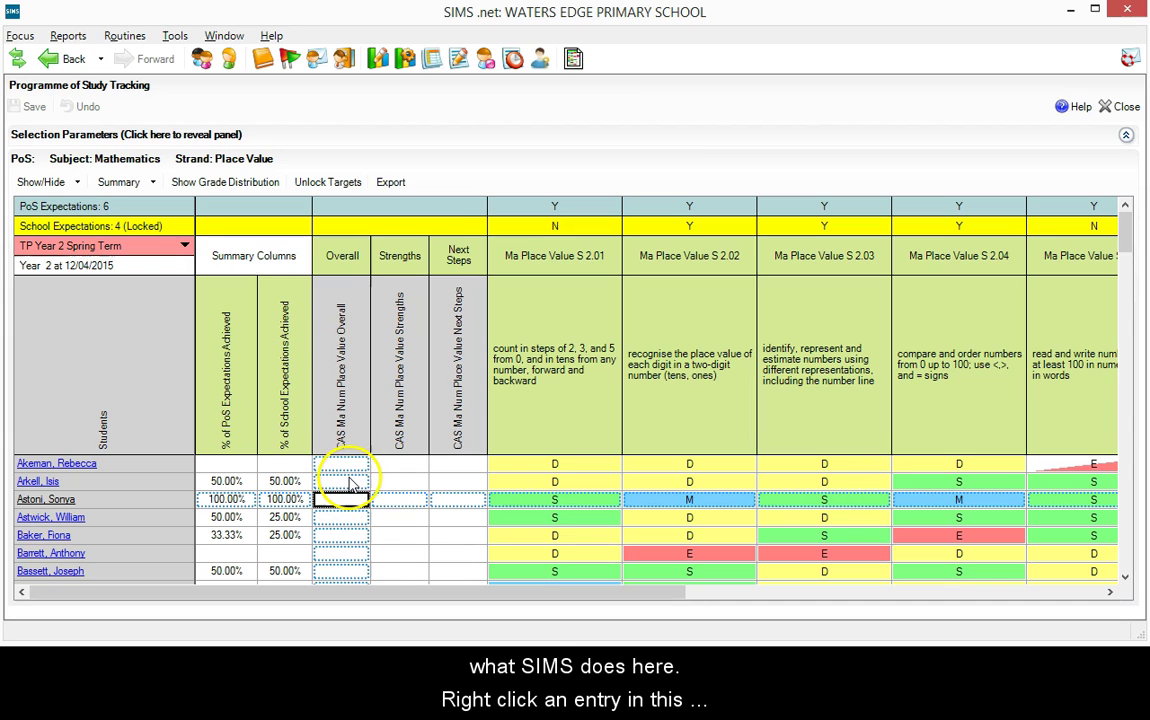
right_click(328, 538)
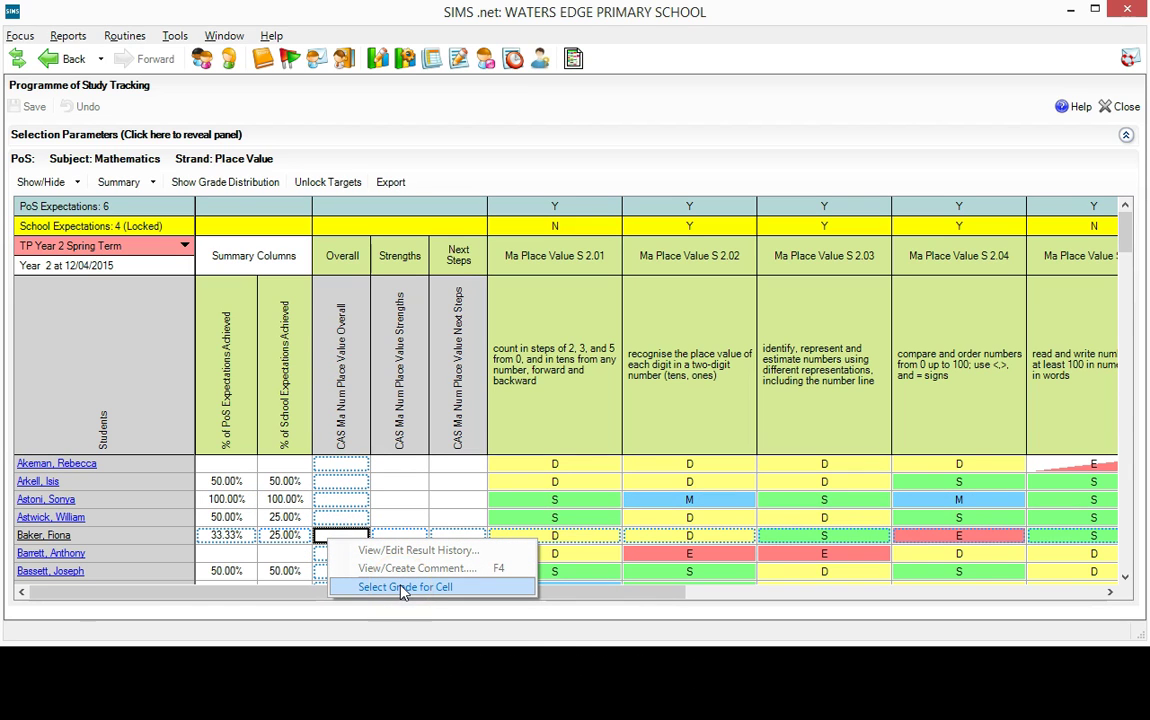
left_click(403, 588)
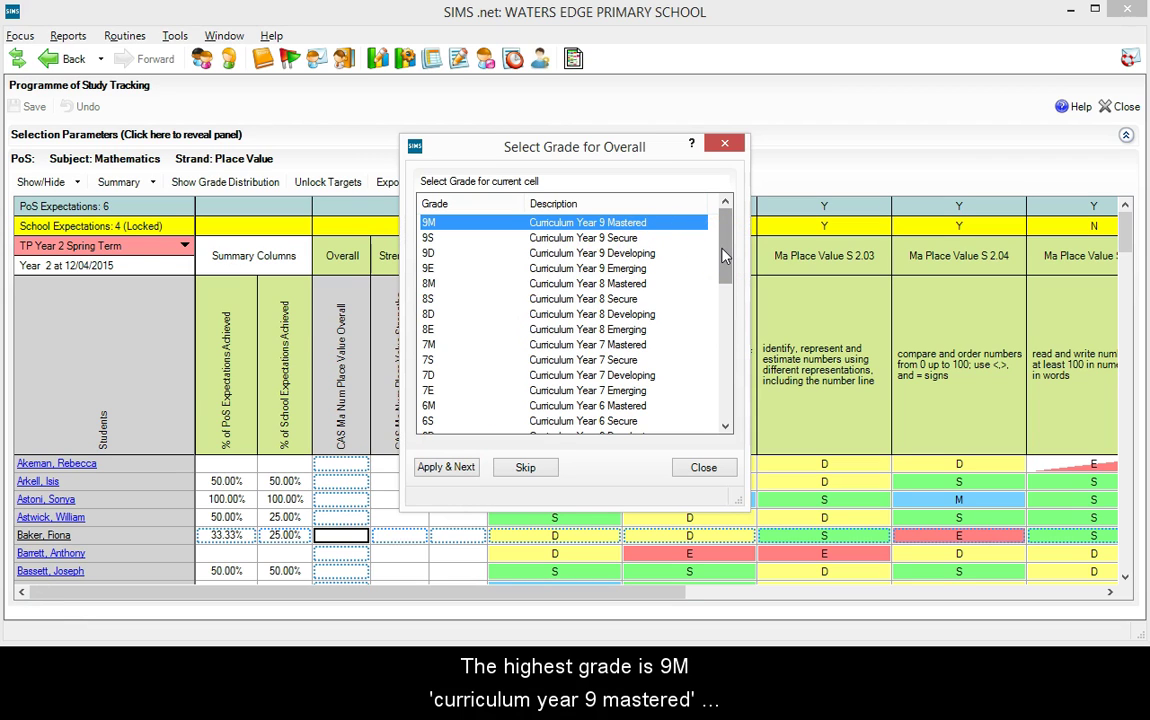
left_click_drag(724, 256, 726, 391)
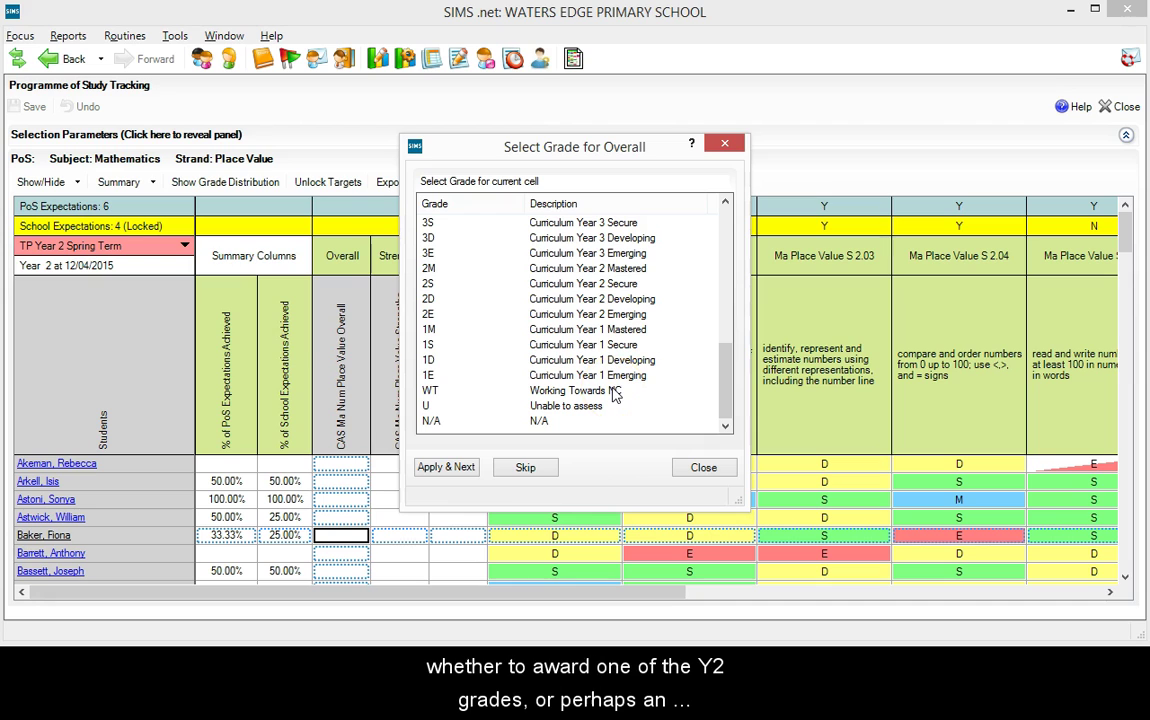
double_click(591, 316)
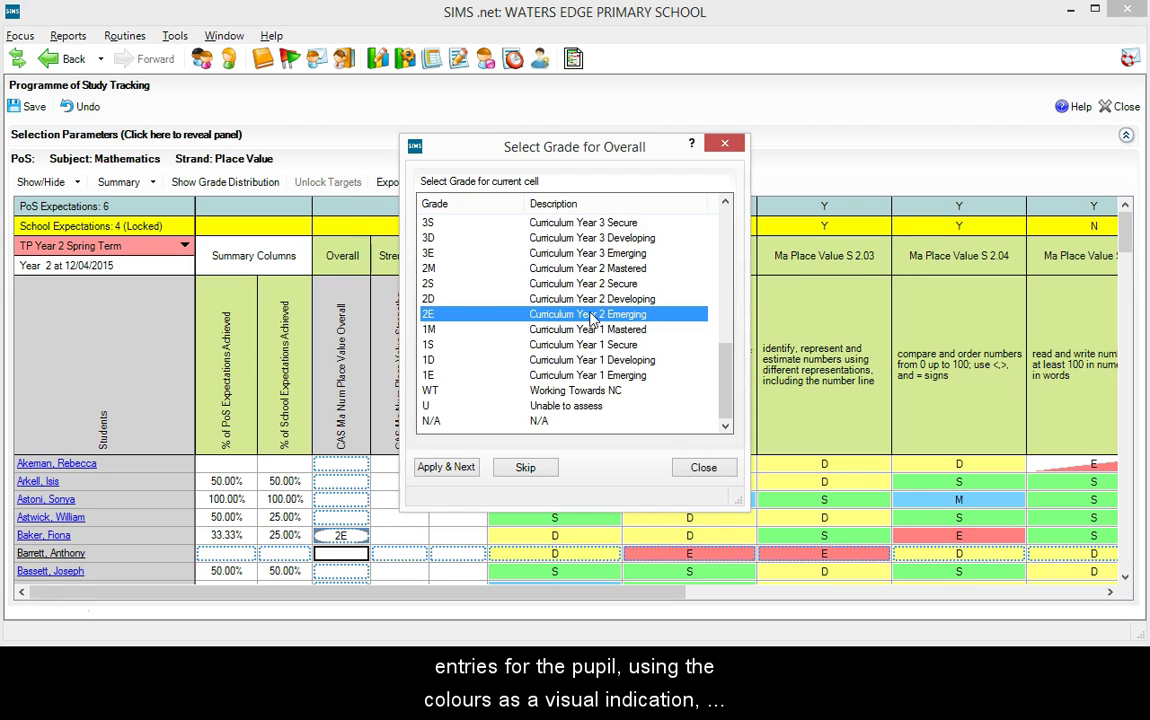
double_click(590, 299)
double_click(590, 330)
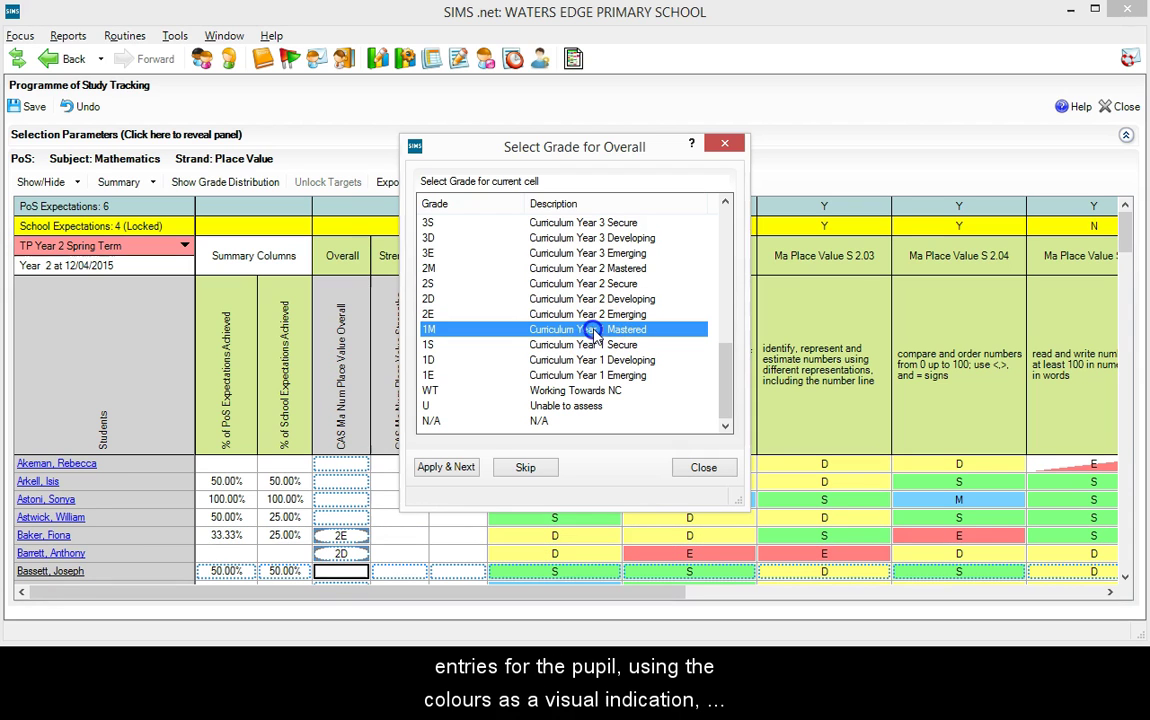
left_click(700, 468)
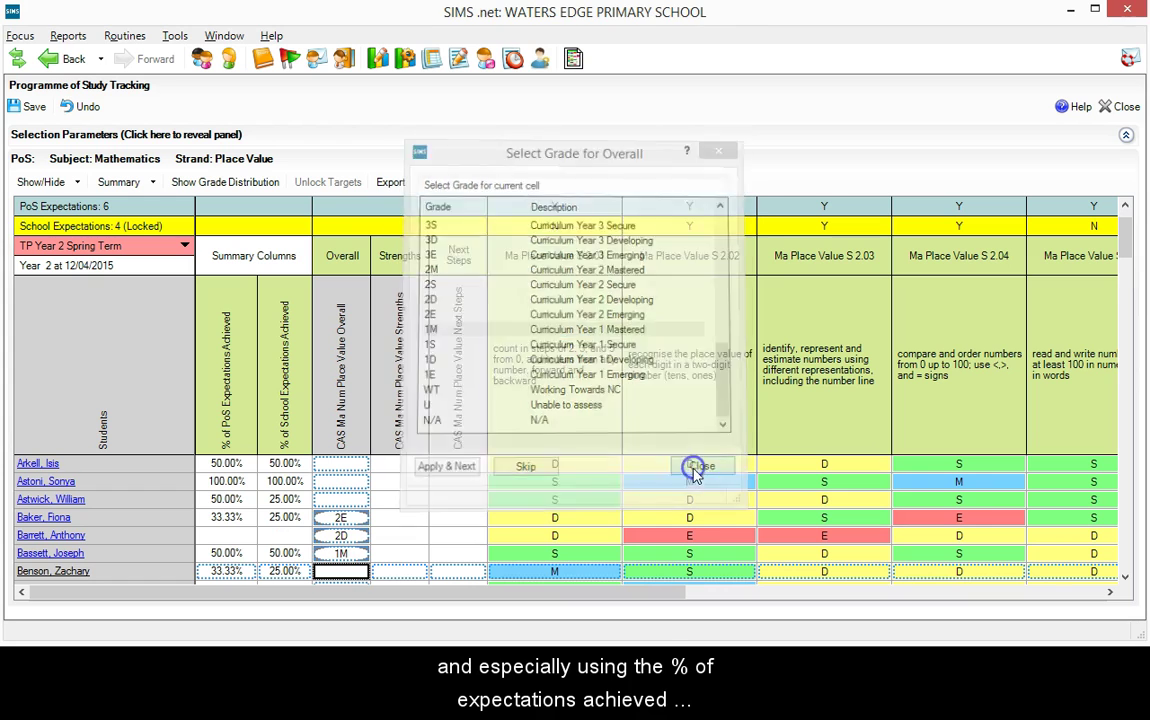
left_click_drag(718, 592, 600, 612)
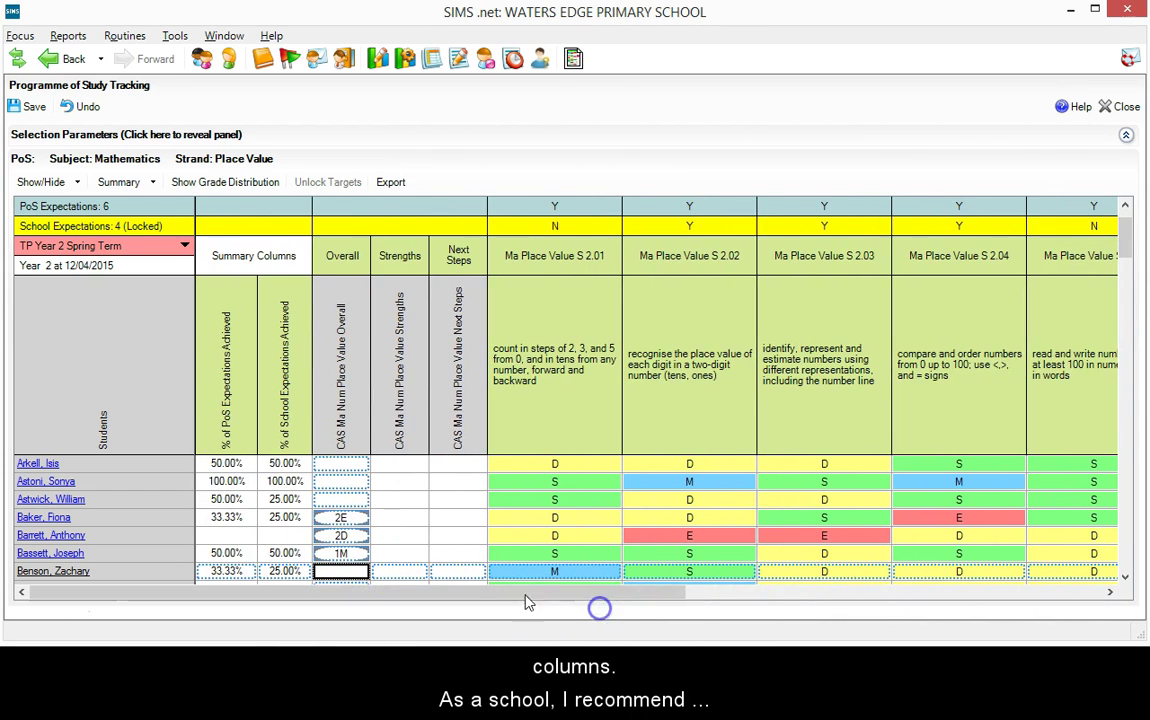
left_click(226, 553)
left_click(283, 556)
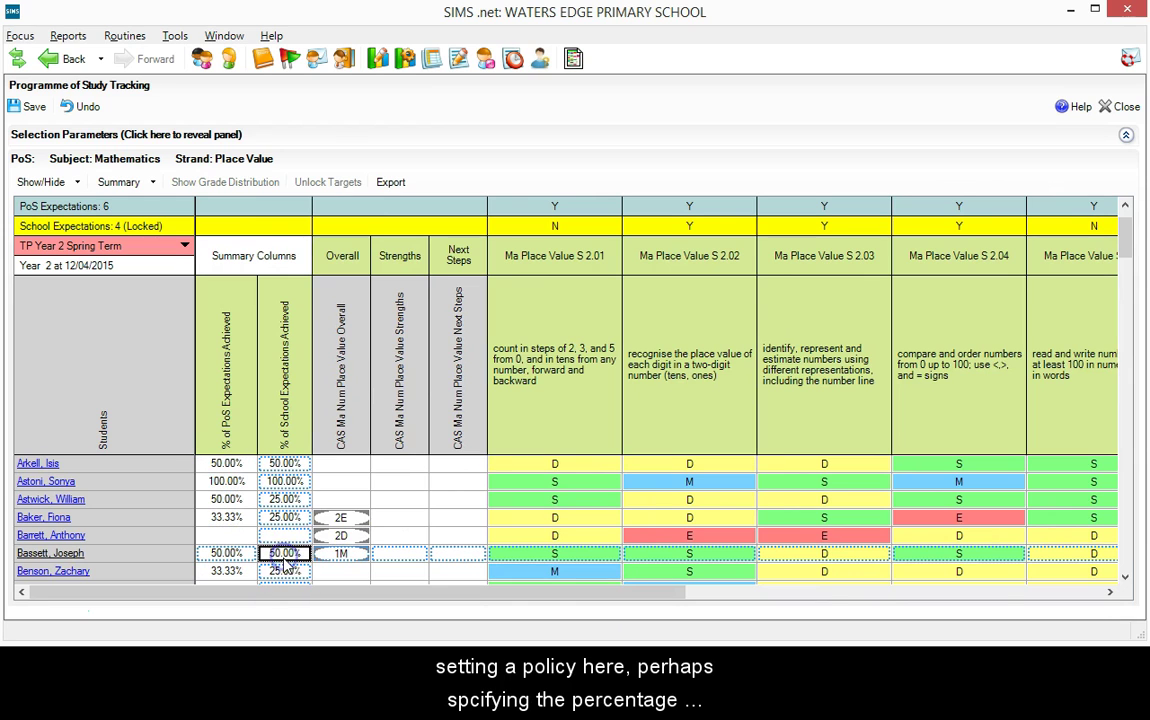
left_click(356, 572)
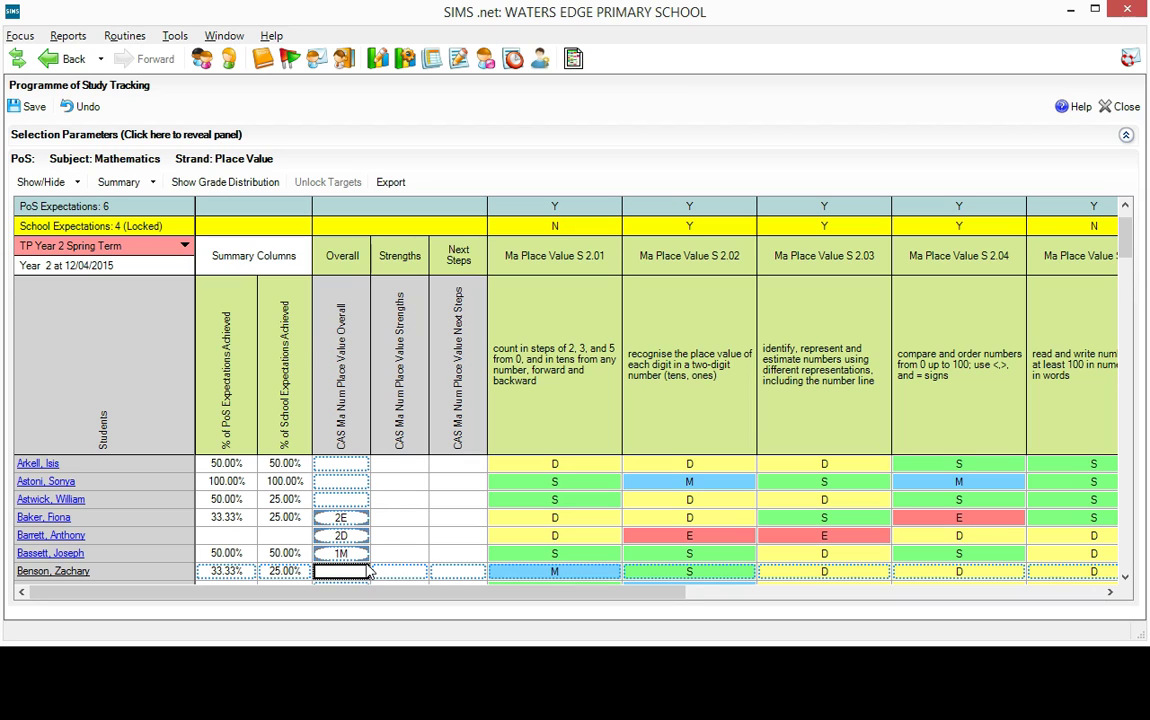
Add a Strengths comment for the pupil graded 2E, stating by first name that the pupil "has done well this term.".
left_click(408, 518)
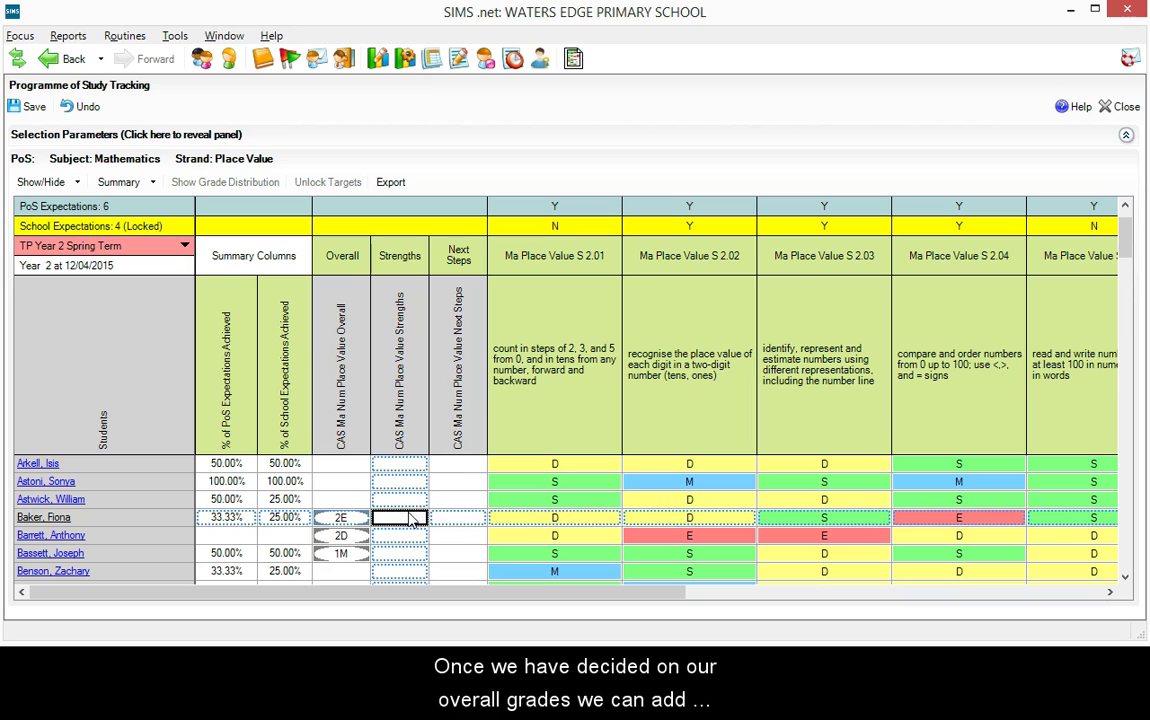
left_click(401, 519)
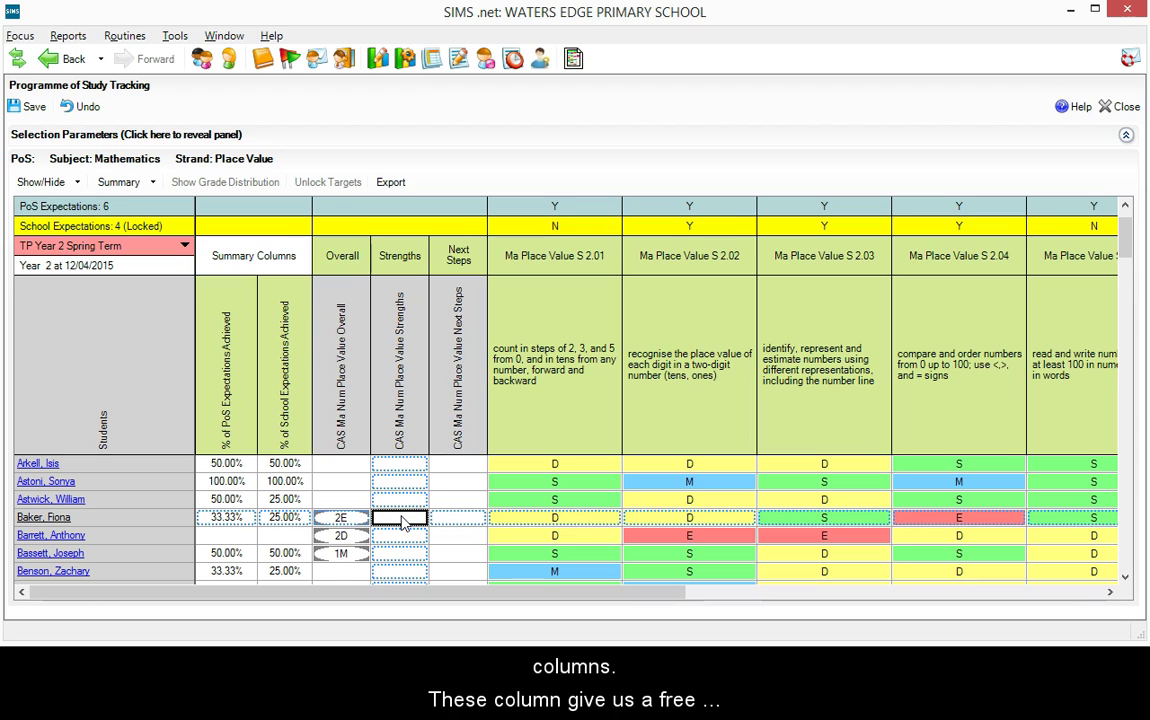
double_click(403, 521)
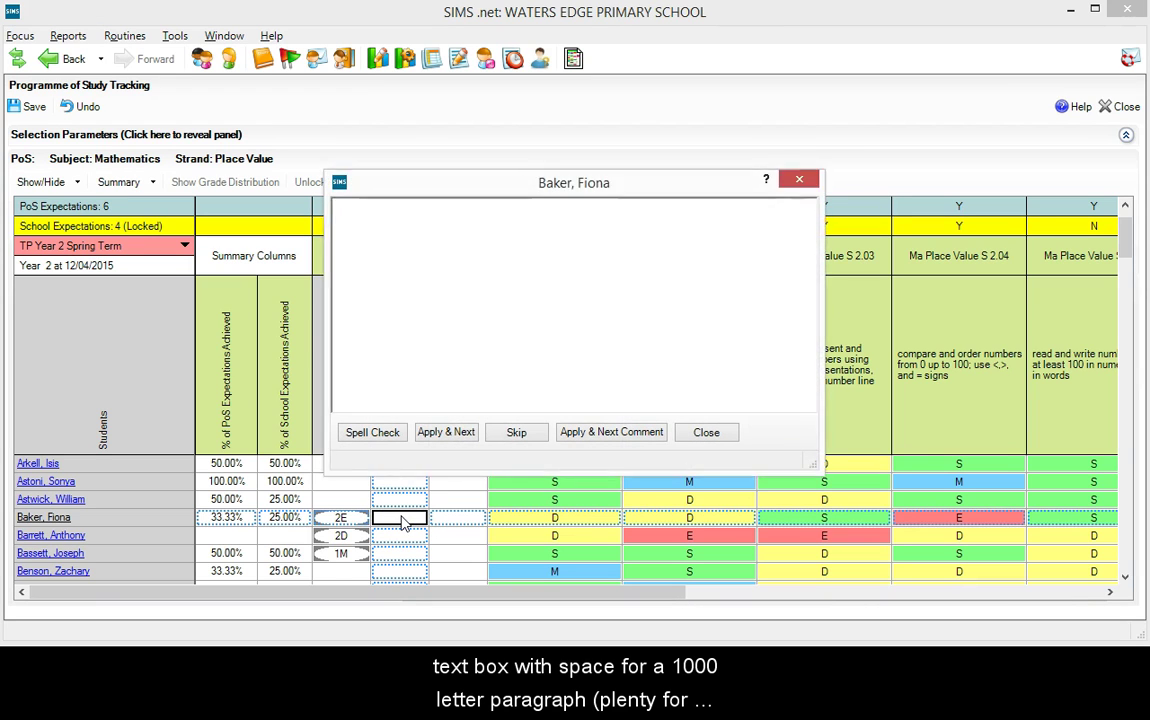
left_click(458, 205)
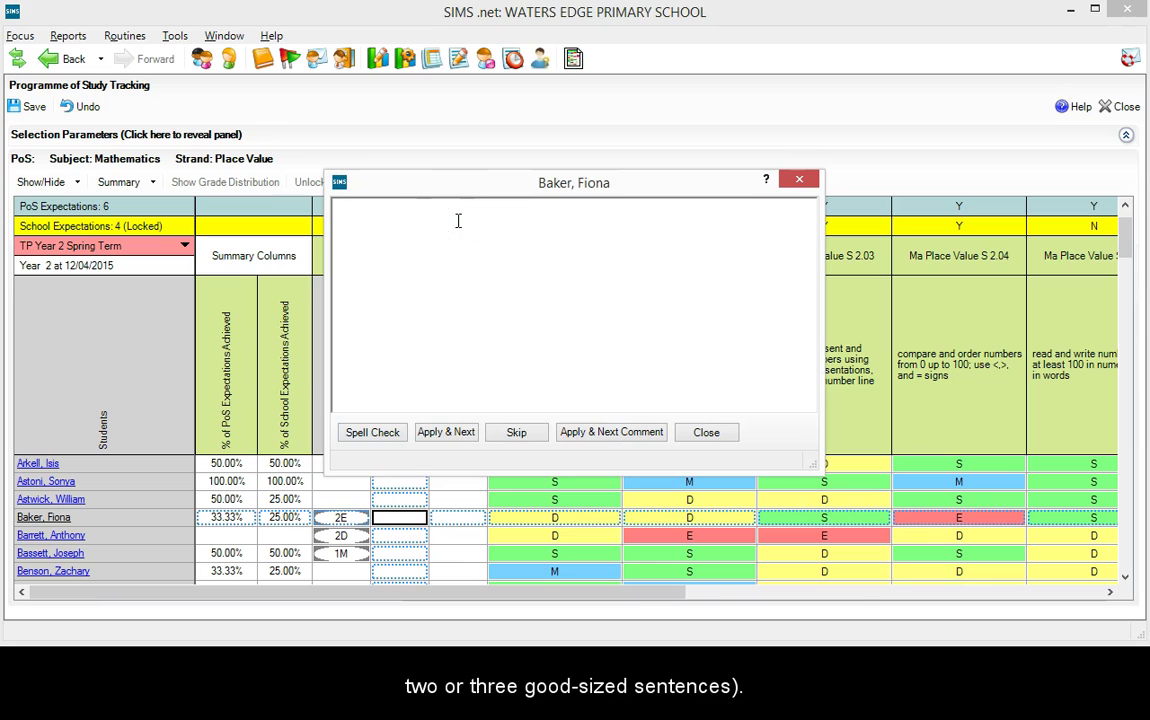
type("Fiona has done well thi")
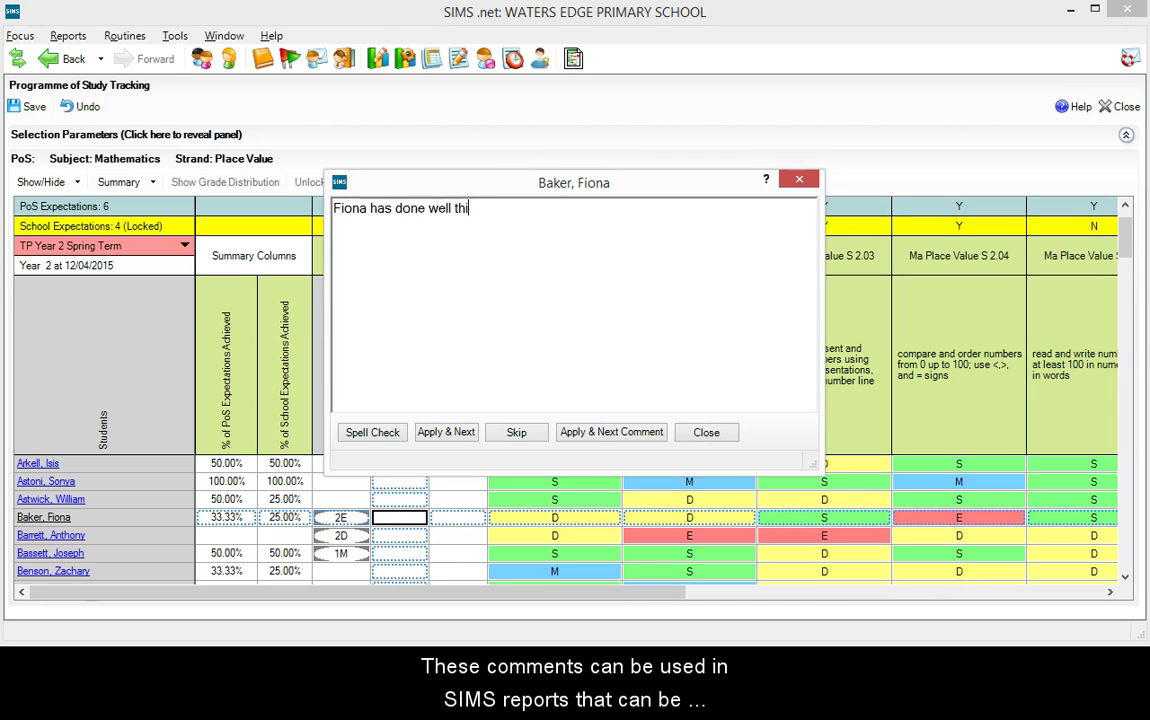
type("s ter")
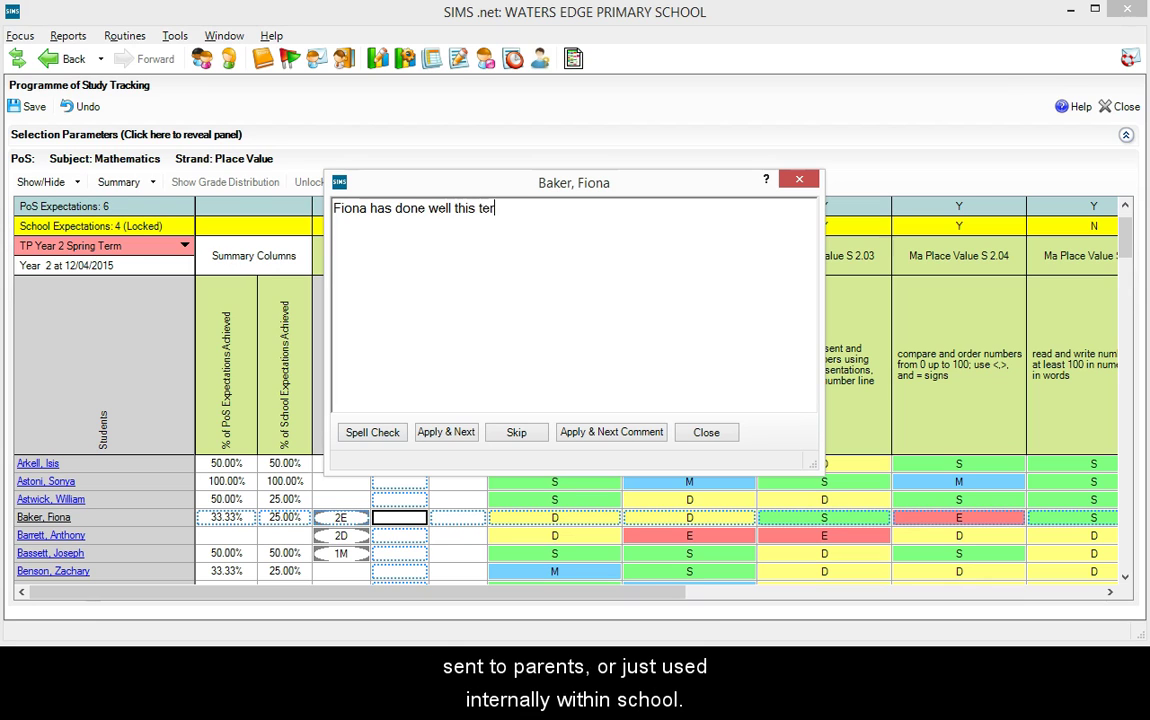
type("m.")
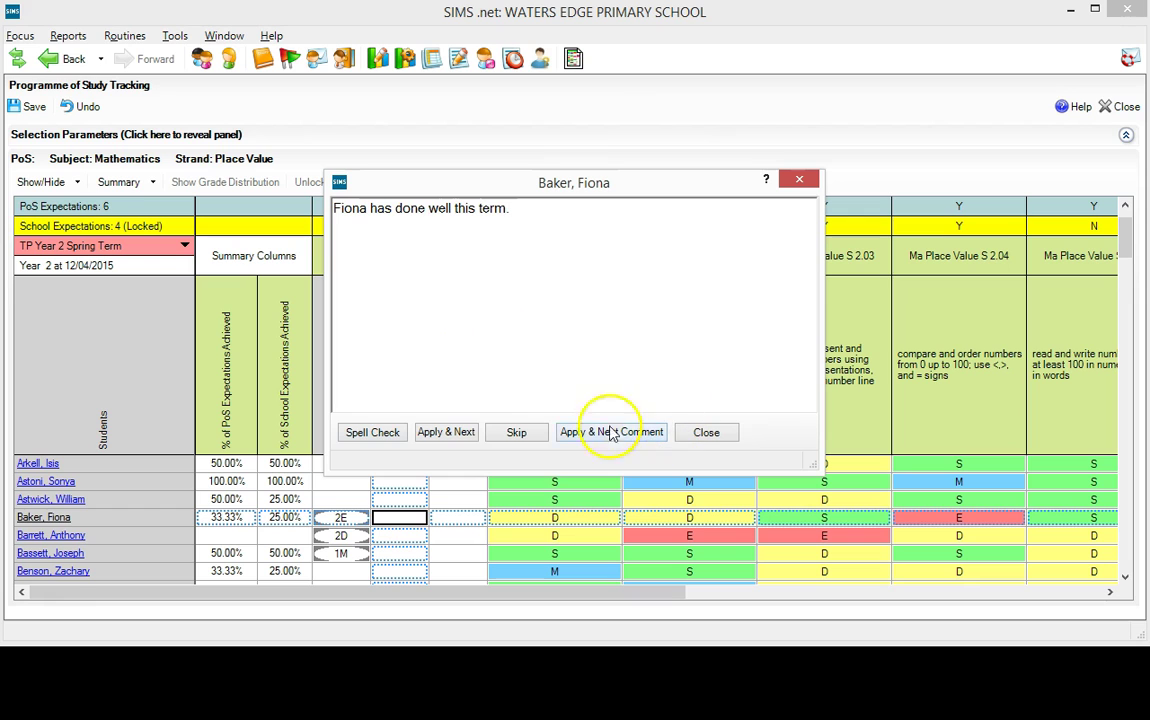
left_click(440, 431)
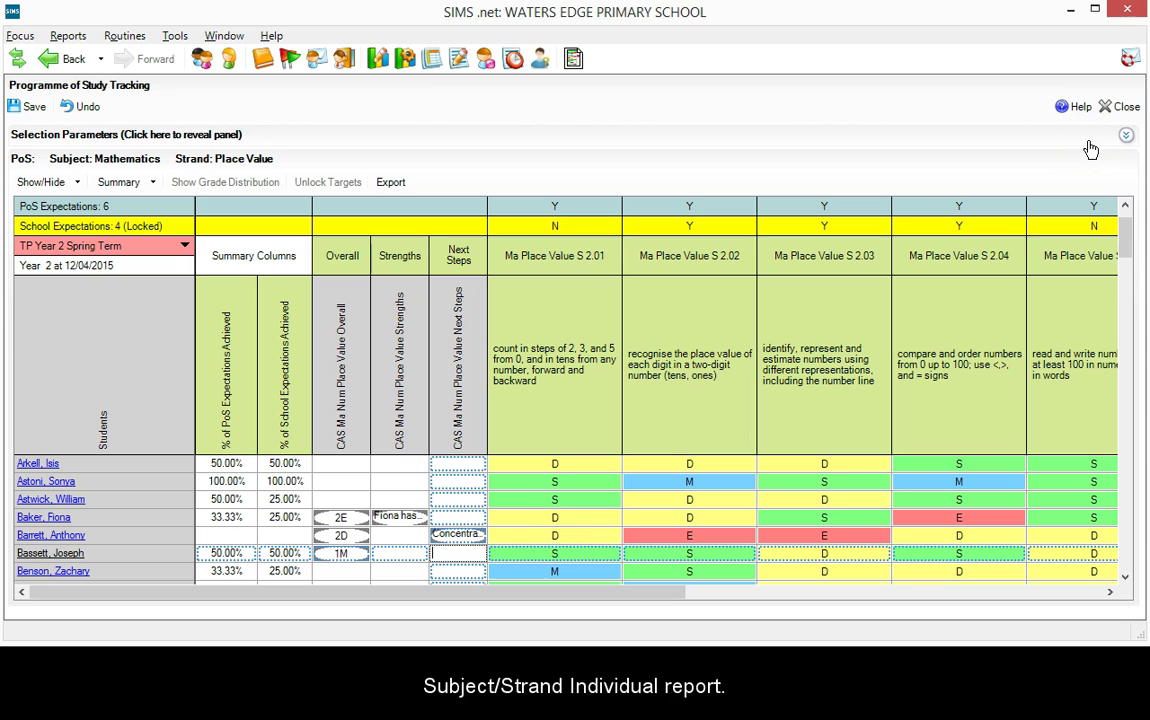
Close the marksheet without saving the changes and open the Programme of Study Subject/Strand Individual report.
left_click(1118, 107)
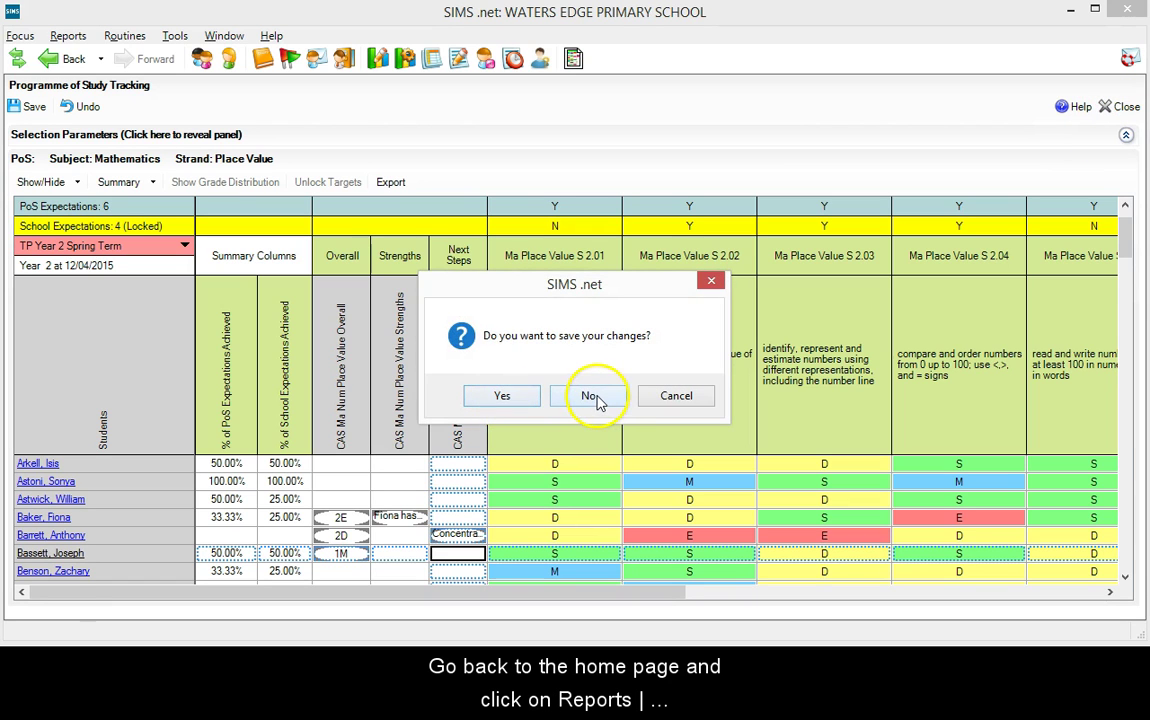
left_click(590, 396)
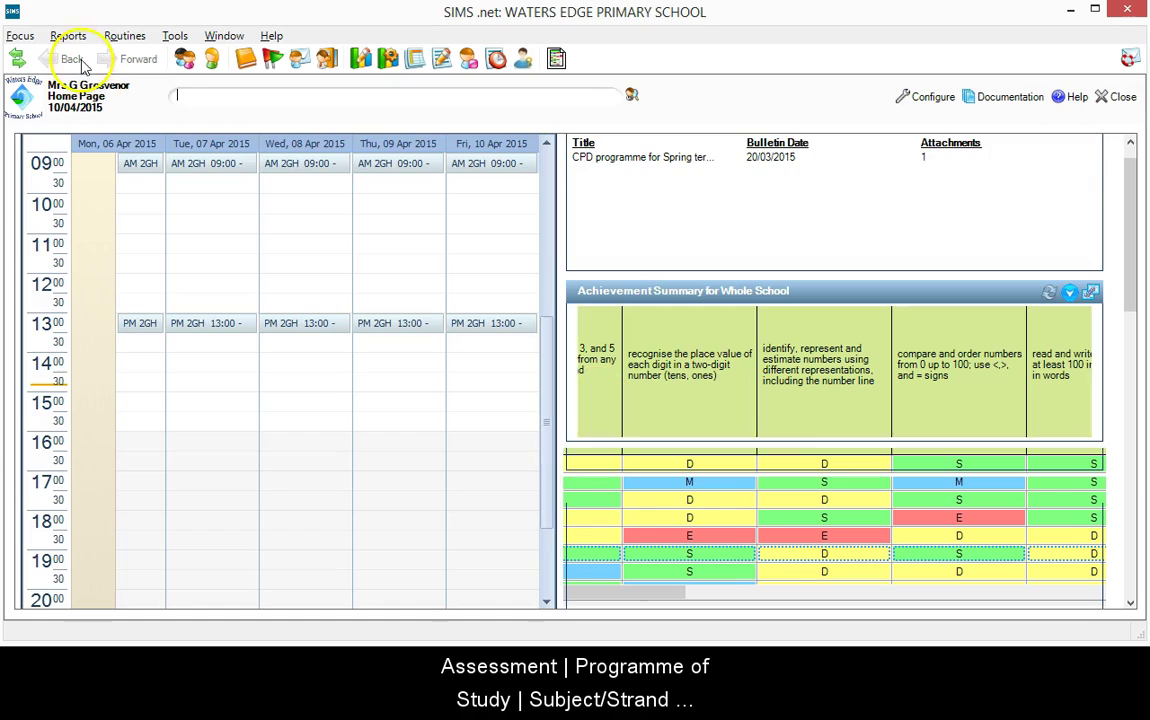
left_click(68, 36)
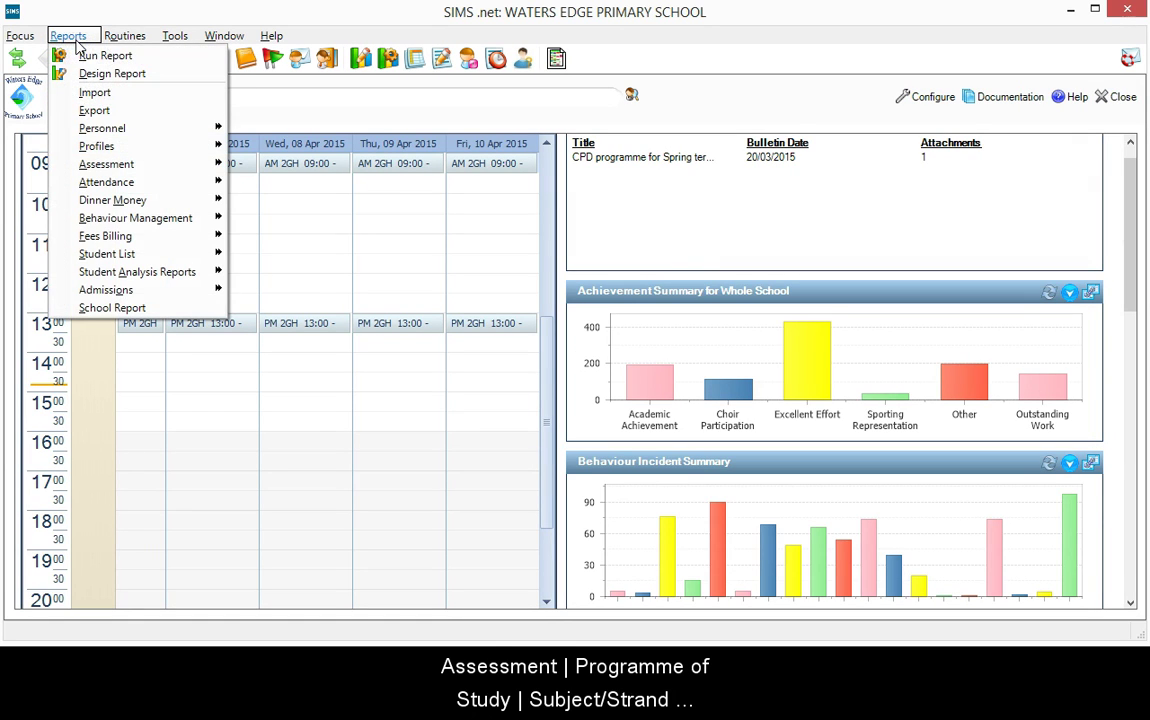
mouse_move(120, 164)
left_click(305, 184)
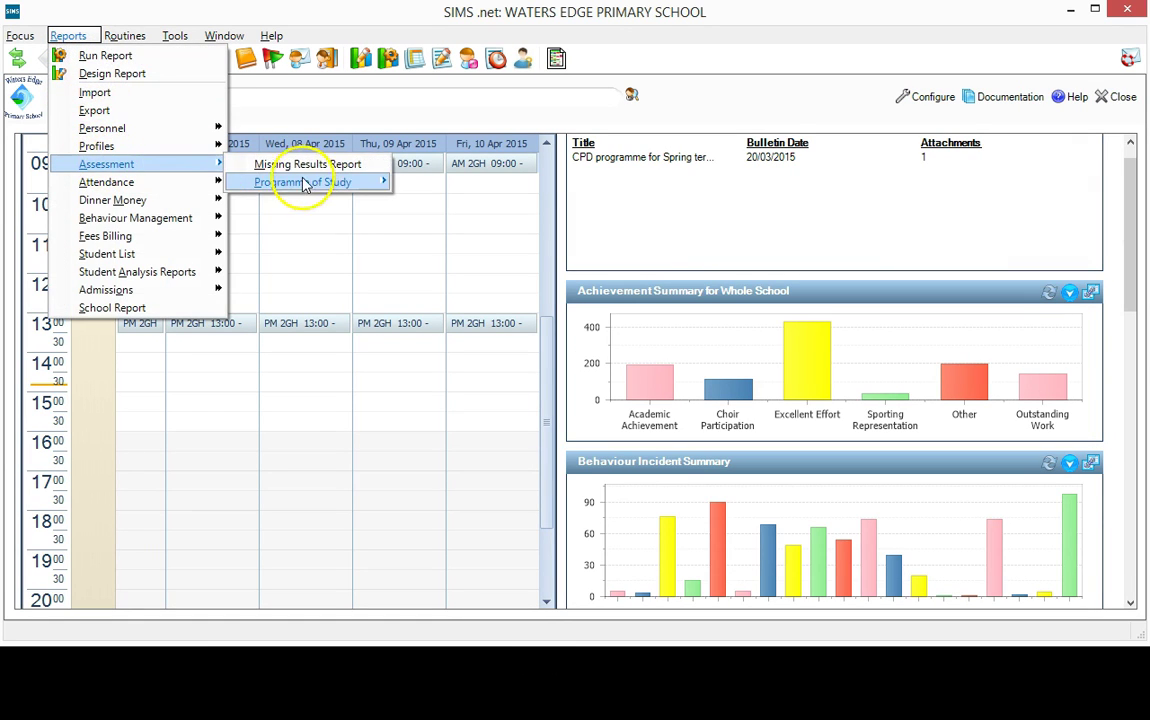
left_click(450, 183)
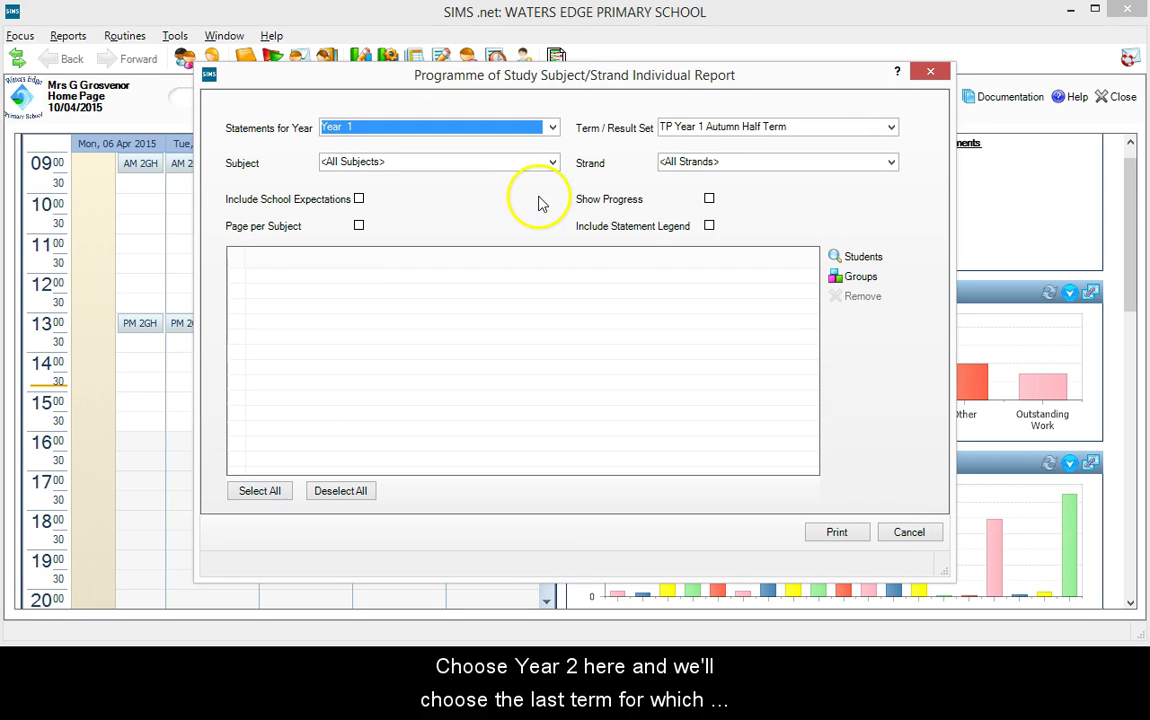
Set the report's statements to Year 2 and its term to TP Year 2 Spring Term.
left_click(551, 128)
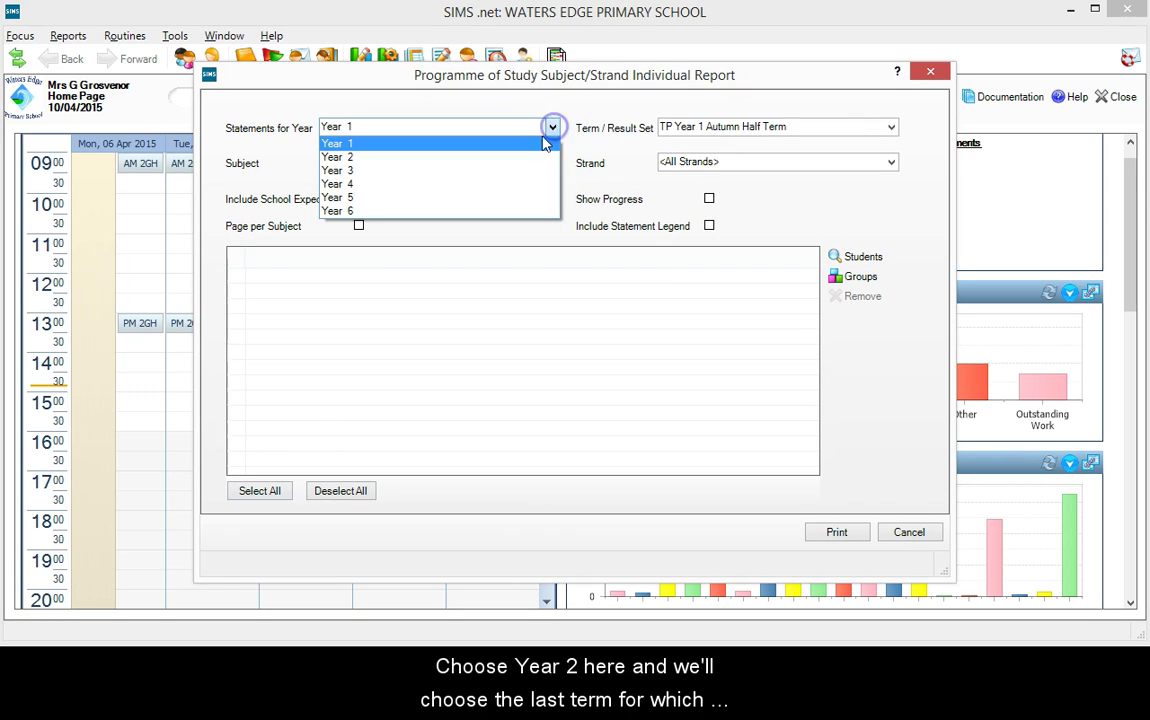
left_click(538, 157)
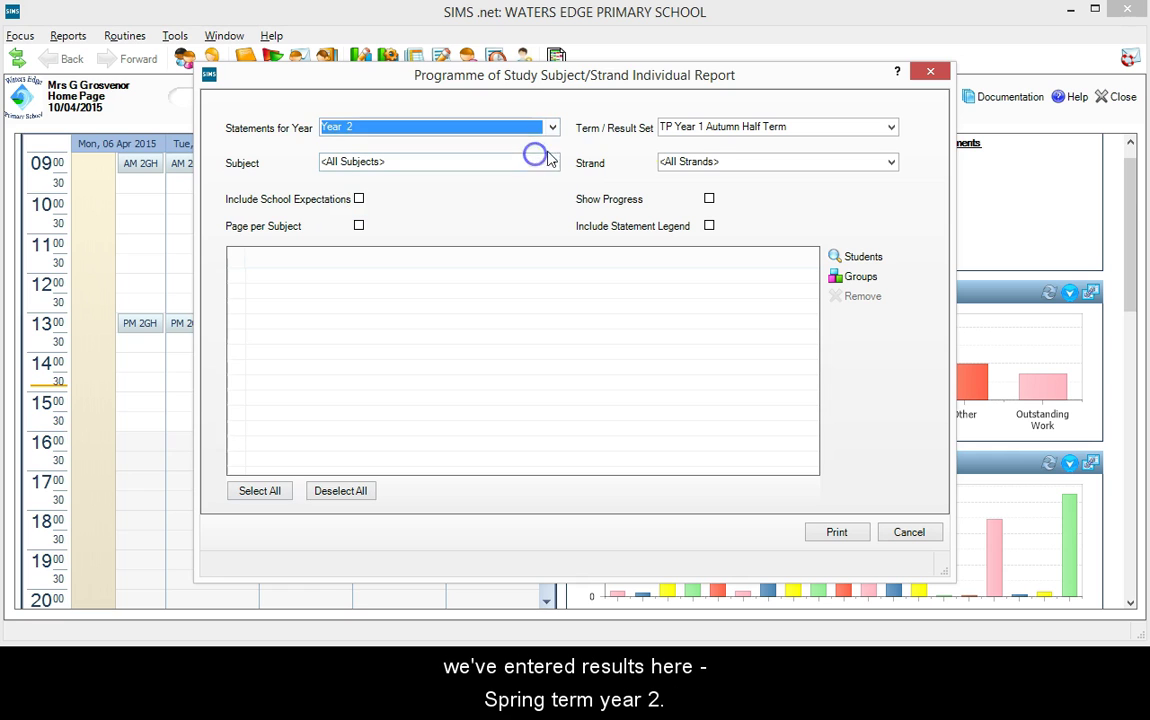
left_click(677, 131)
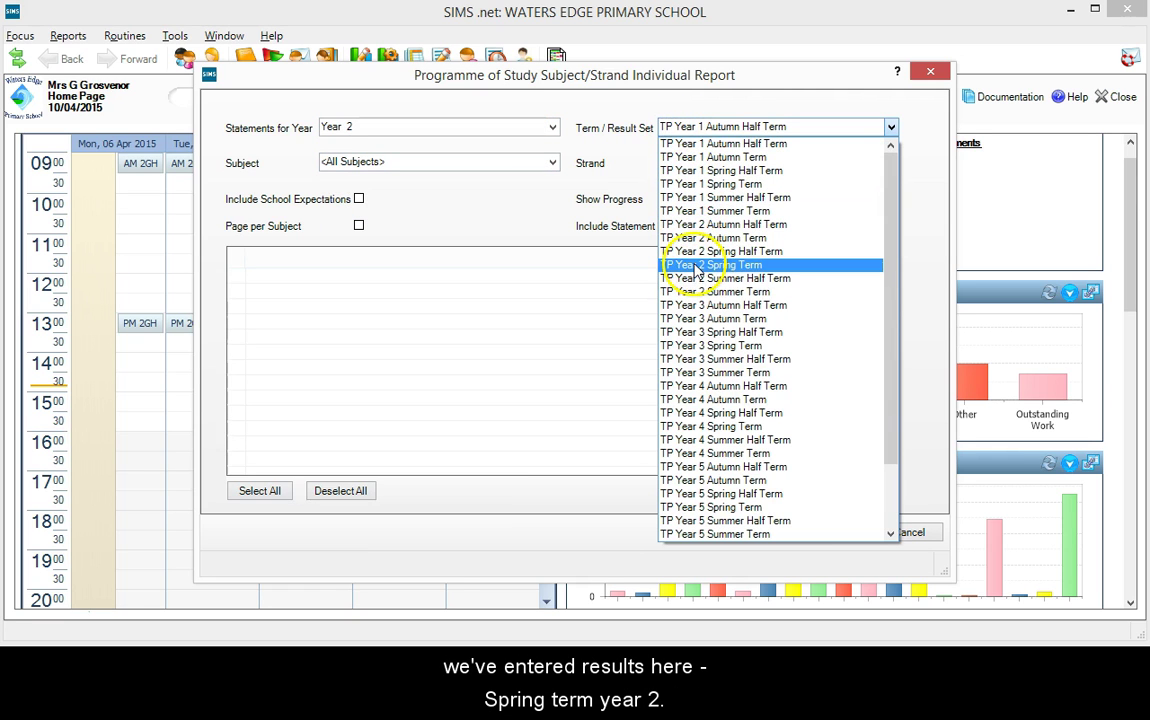
left_click(697, 266)
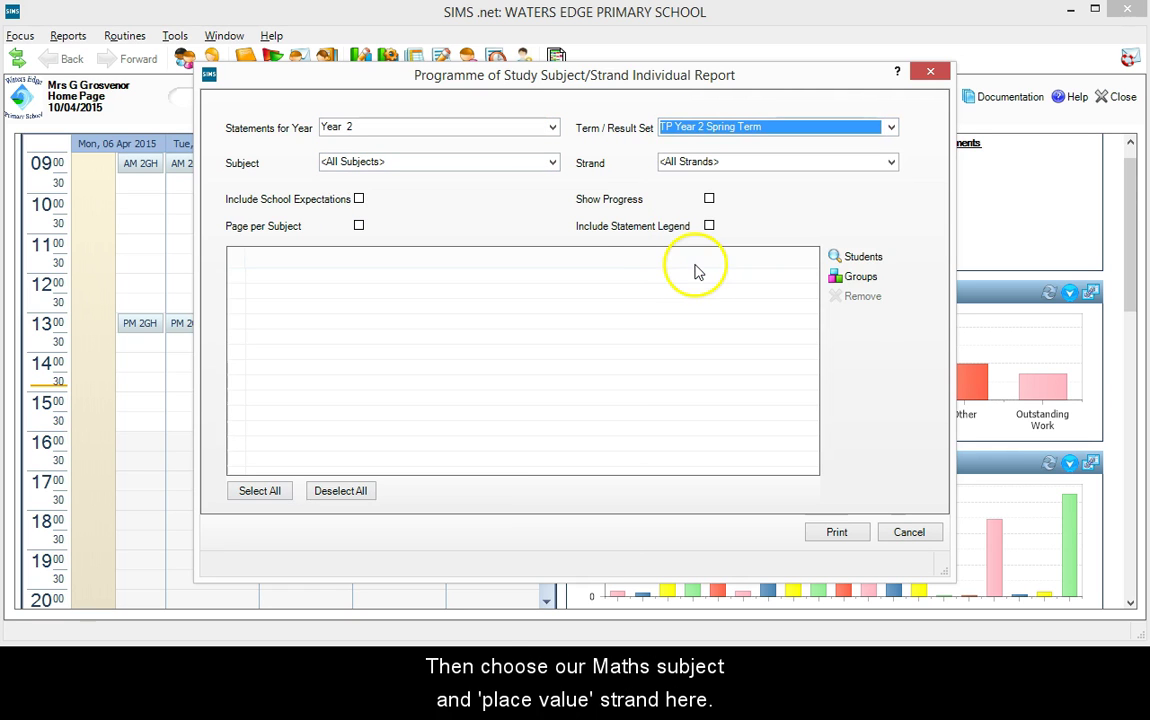
Limit the report to the Mathematics subject and the Place Value strand.
left_click(555, 162)
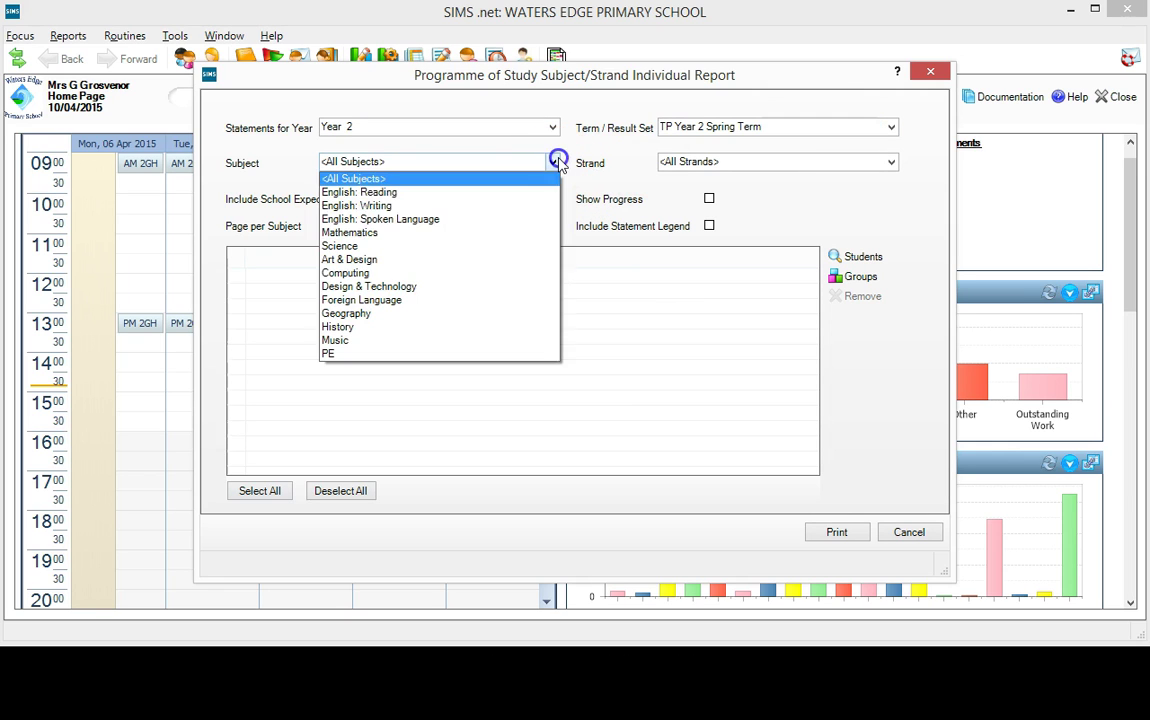
left_click(431, 232)
left_click(672, 162)
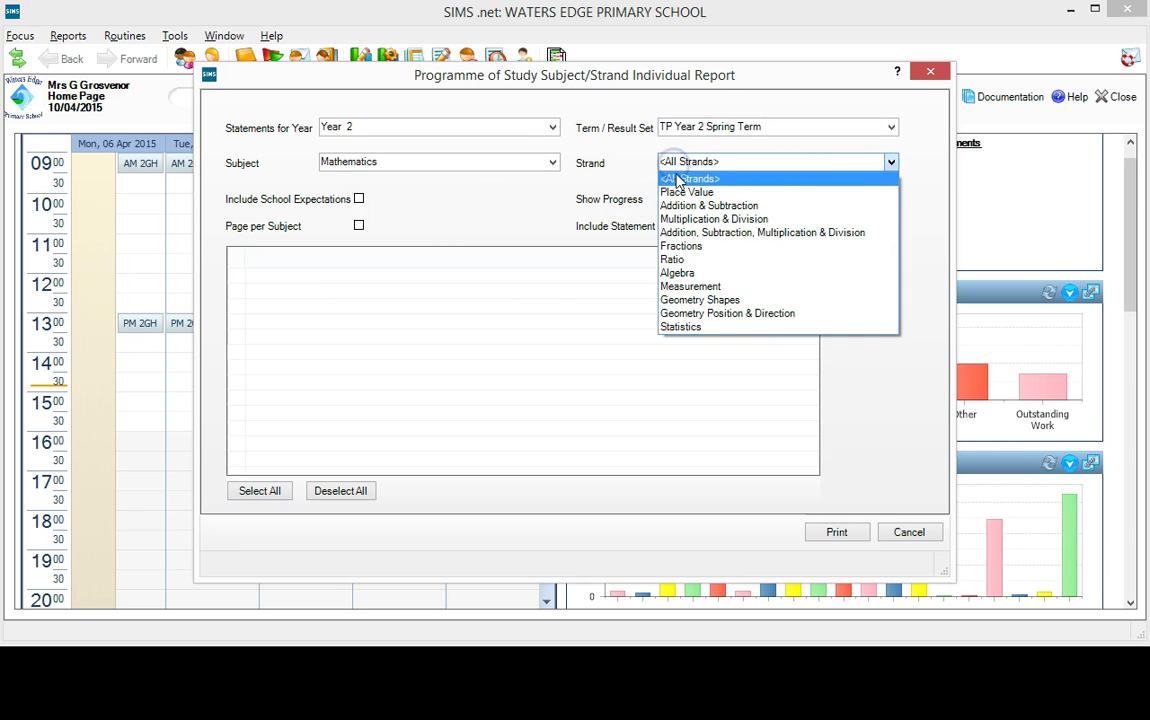
left_click(686, 192)
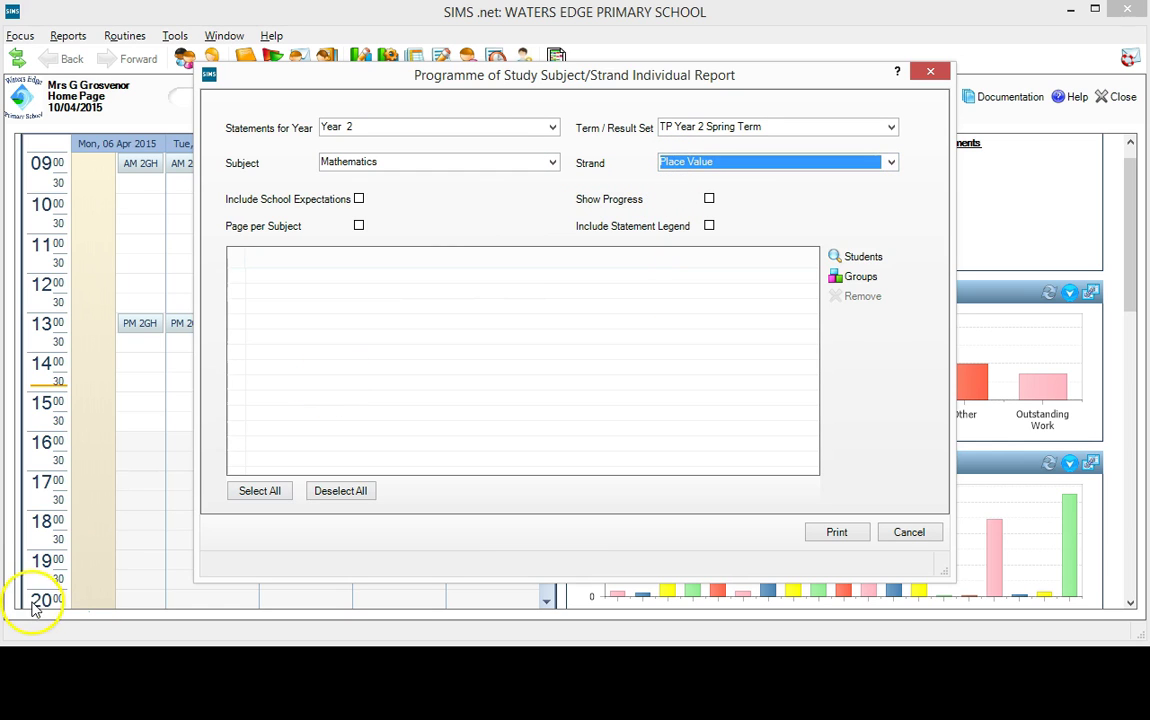
Turn on Include School Expectations, Show Progress and Include Statement Legend for the report.
left_click(588, 366)
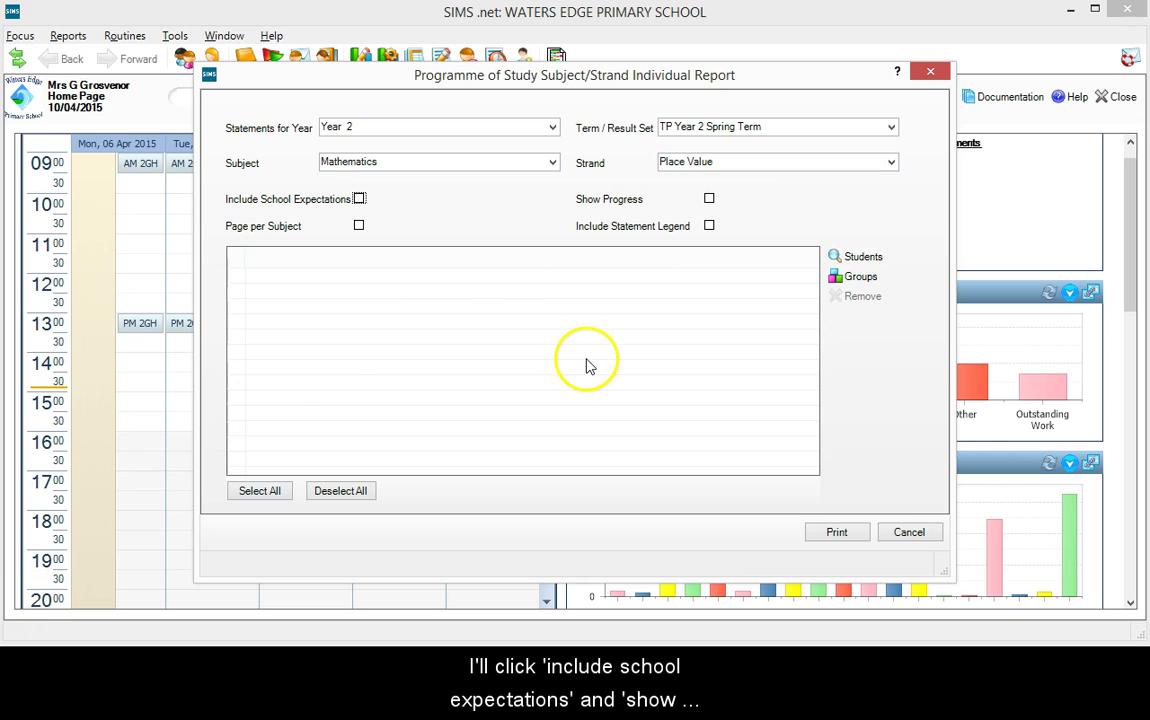
left_click(359, 199)
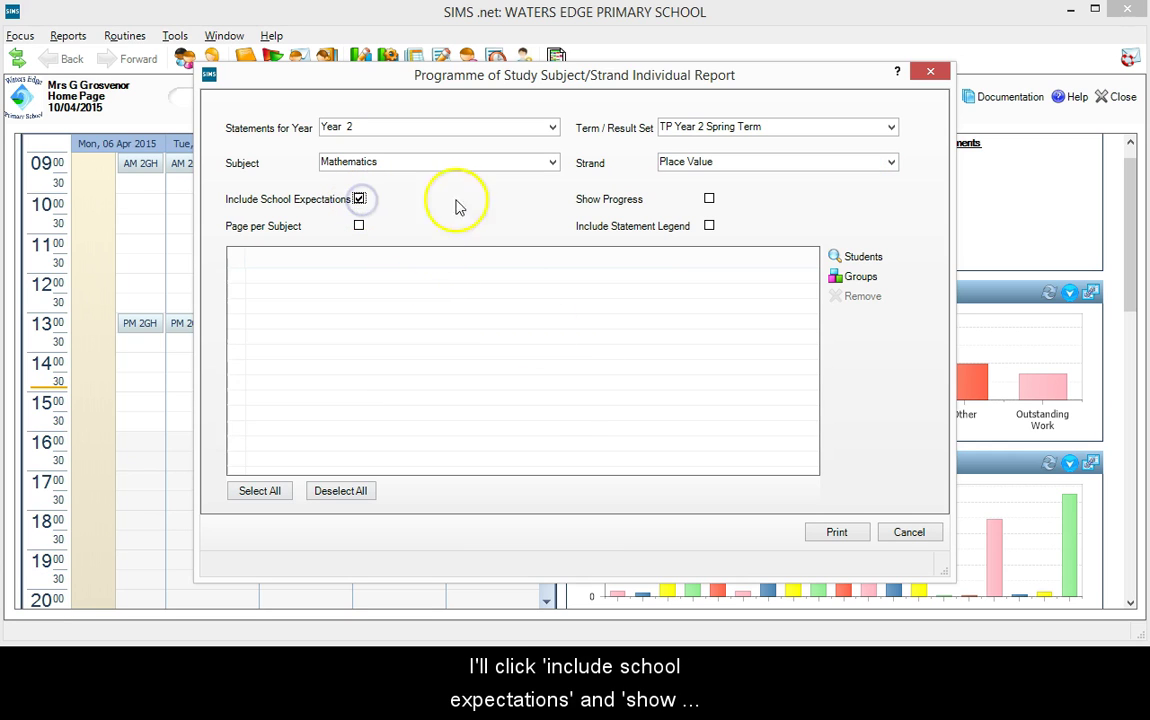
left_click(709, 199)
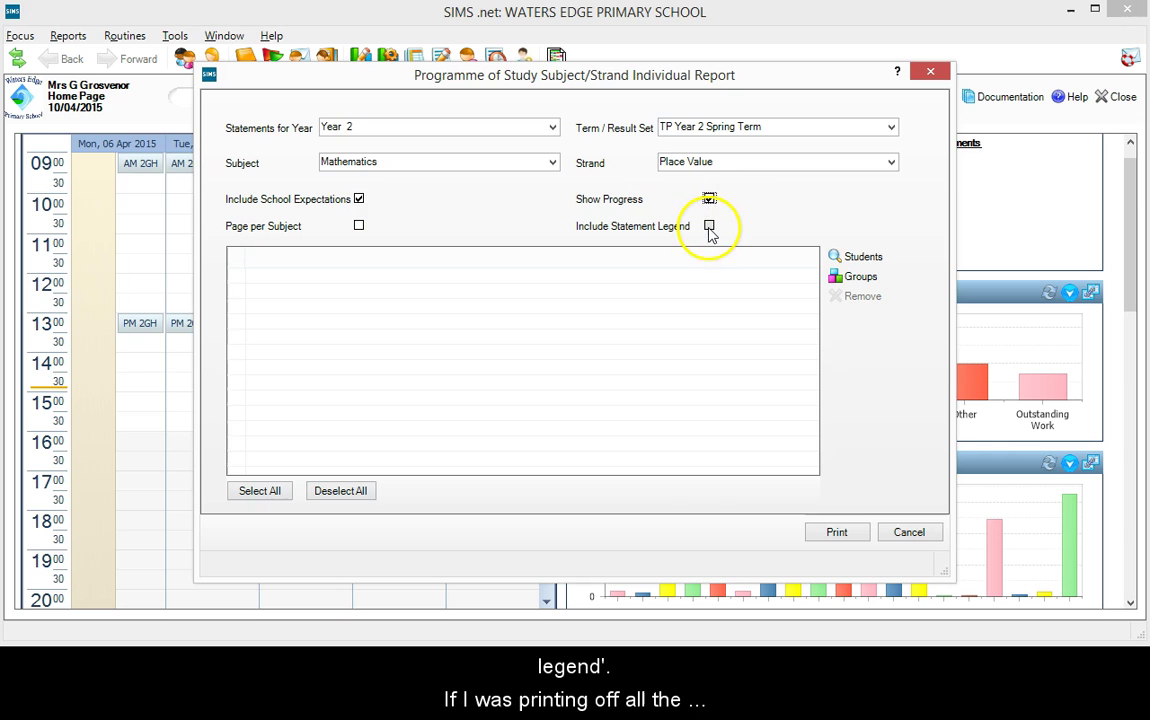
left_click(709, 226)
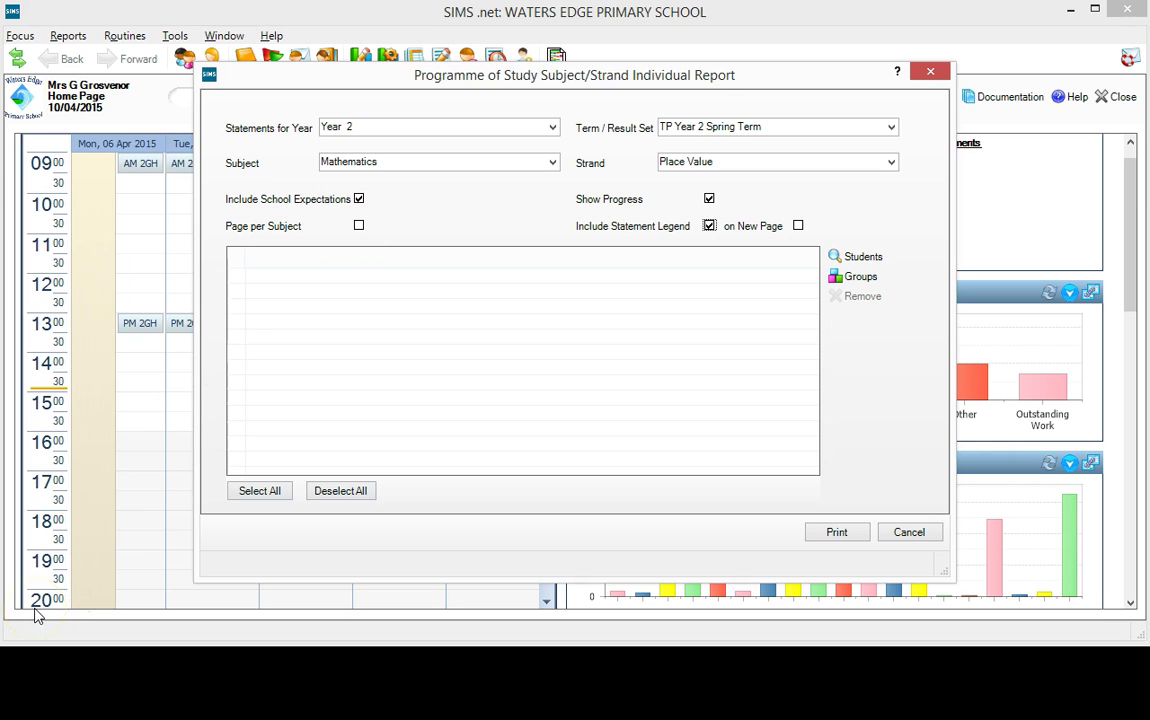
Add the third-listed pupil of the Year 2 year group to the report and produce the report.
left_click(868, 258)
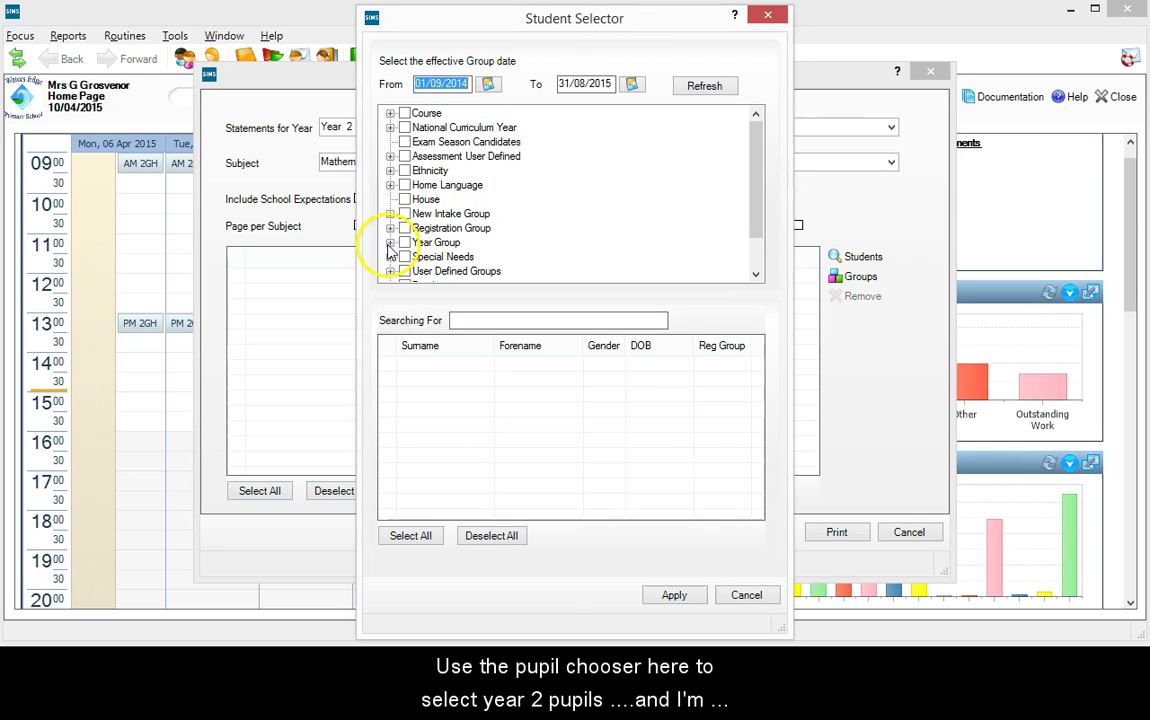
left_click(390, 243)
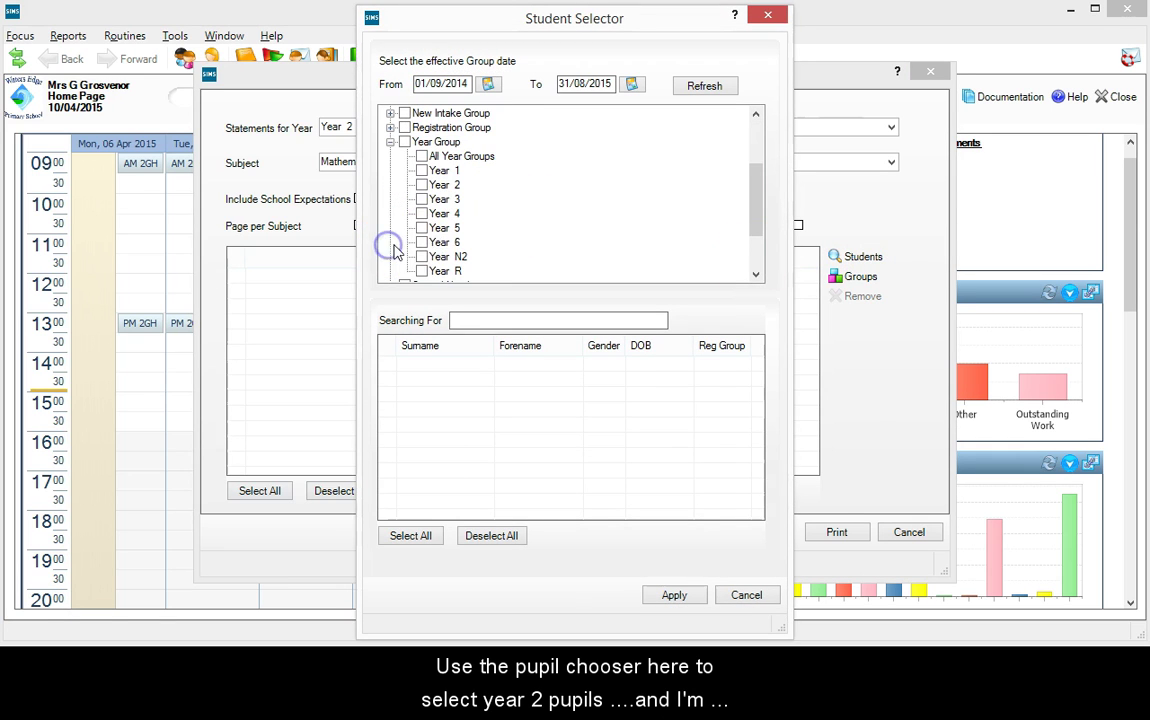
left_click(421, 185)
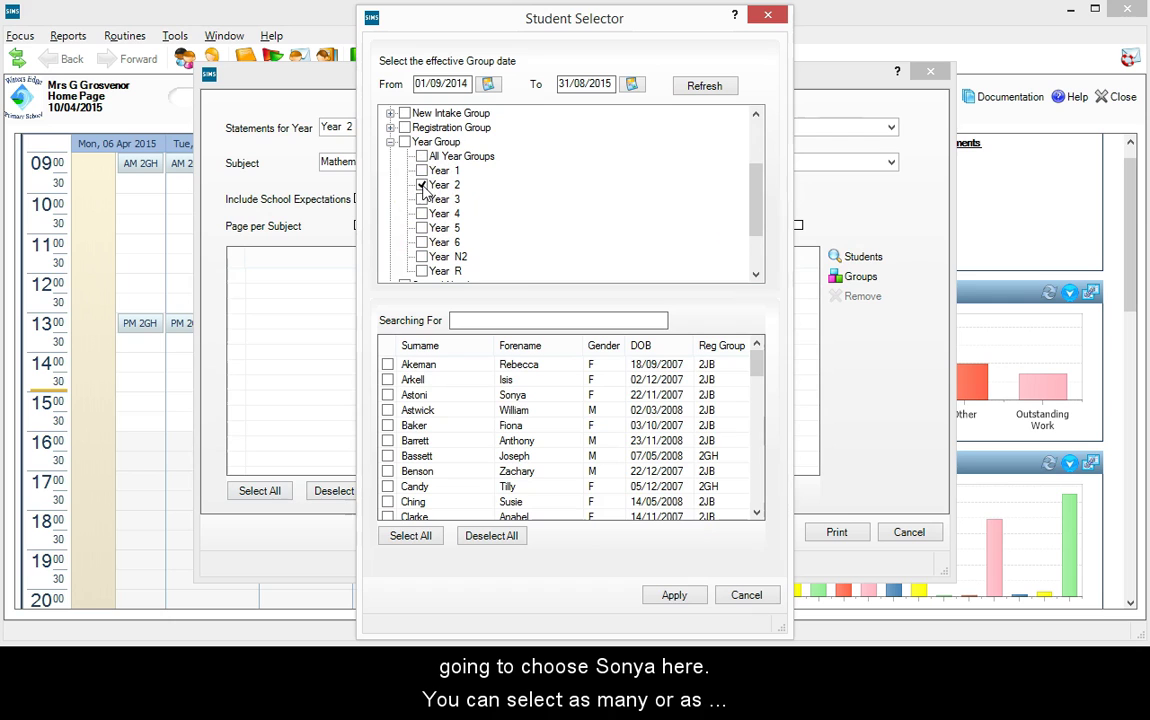
left_click(387, 395)
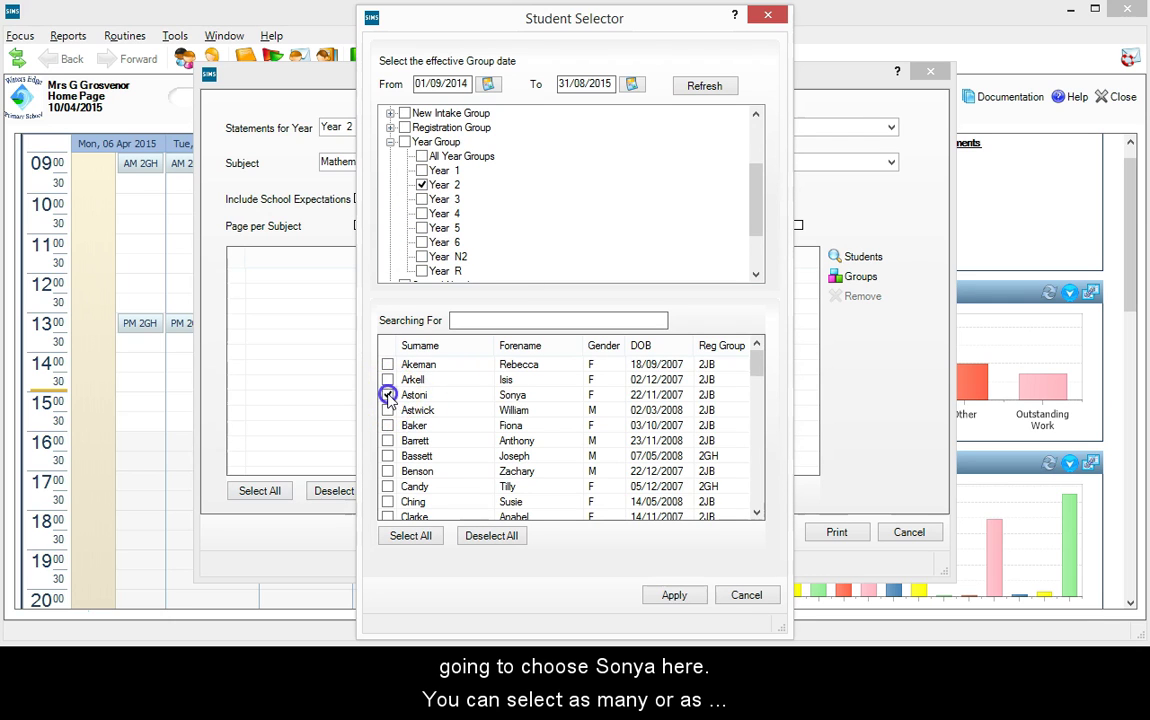
left_click(670, 595)
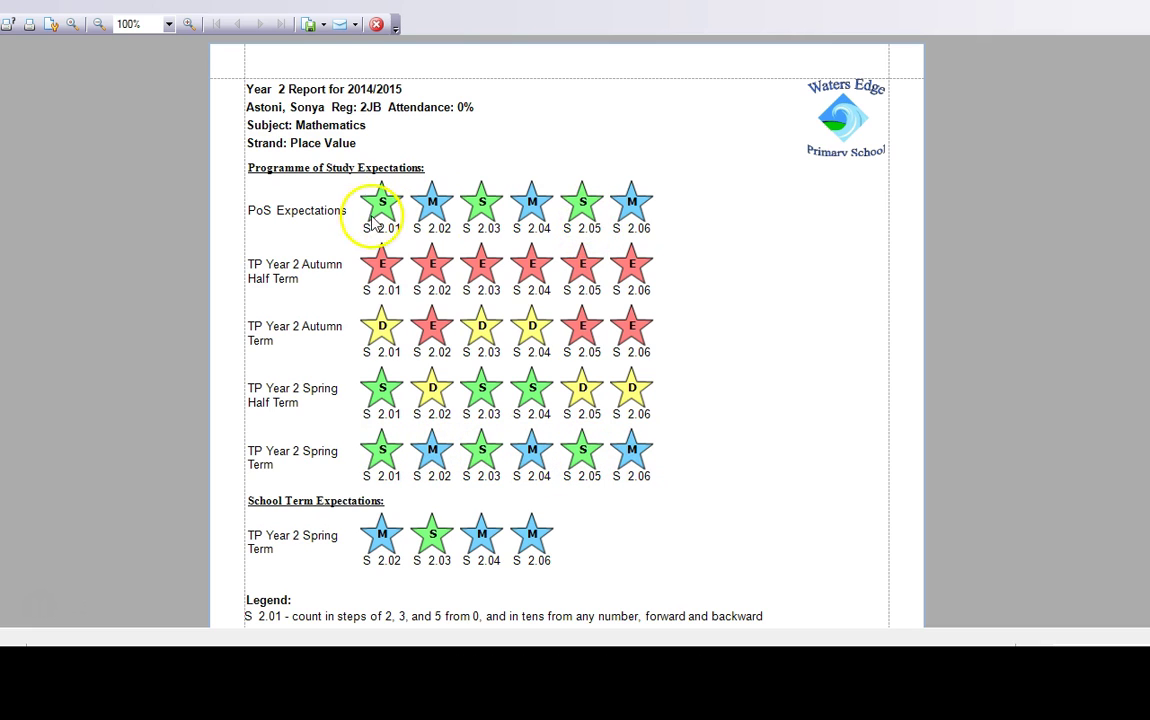
Examine the pupil's report, from the expectation stars down to the statement legend and the grade colour key.
left_click(37, 612)
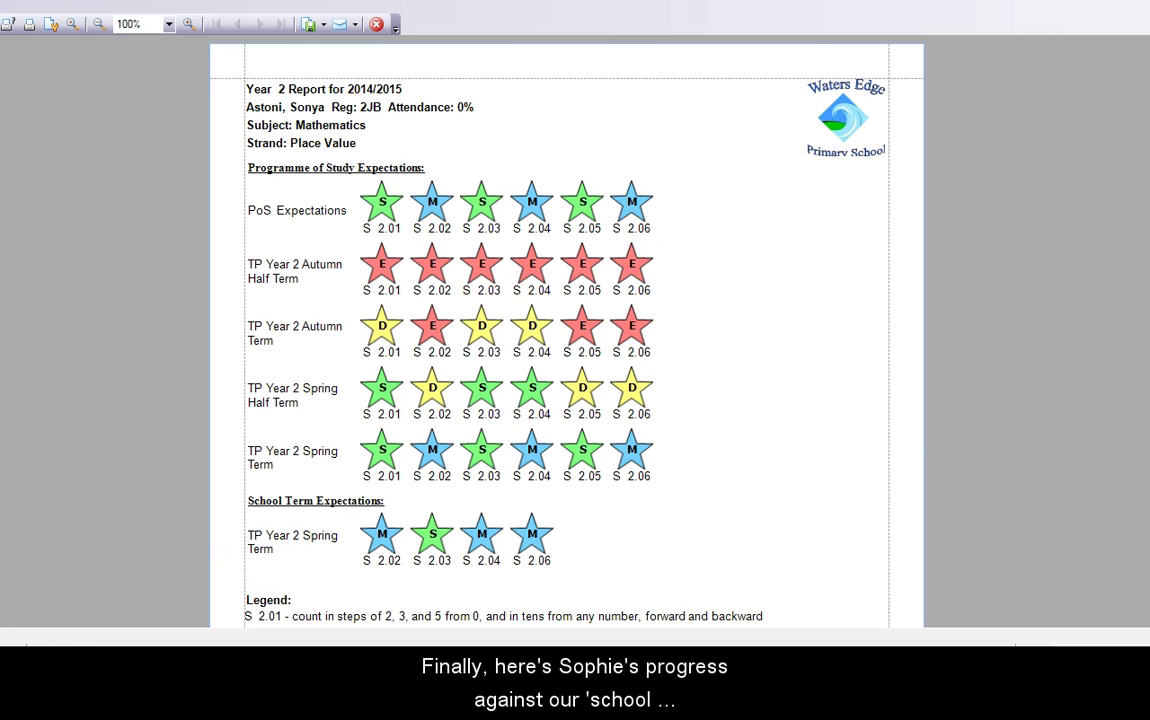
scroll(1060, 357, "down", 3)
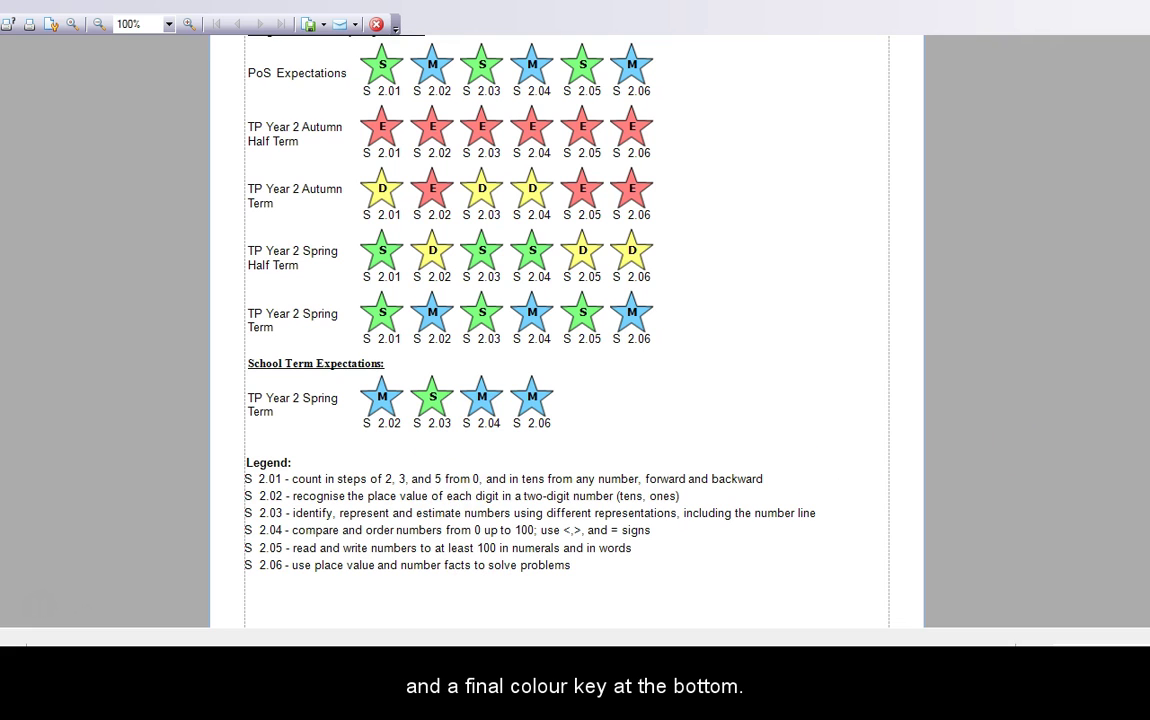
scroll(566, 330, "down", 5)
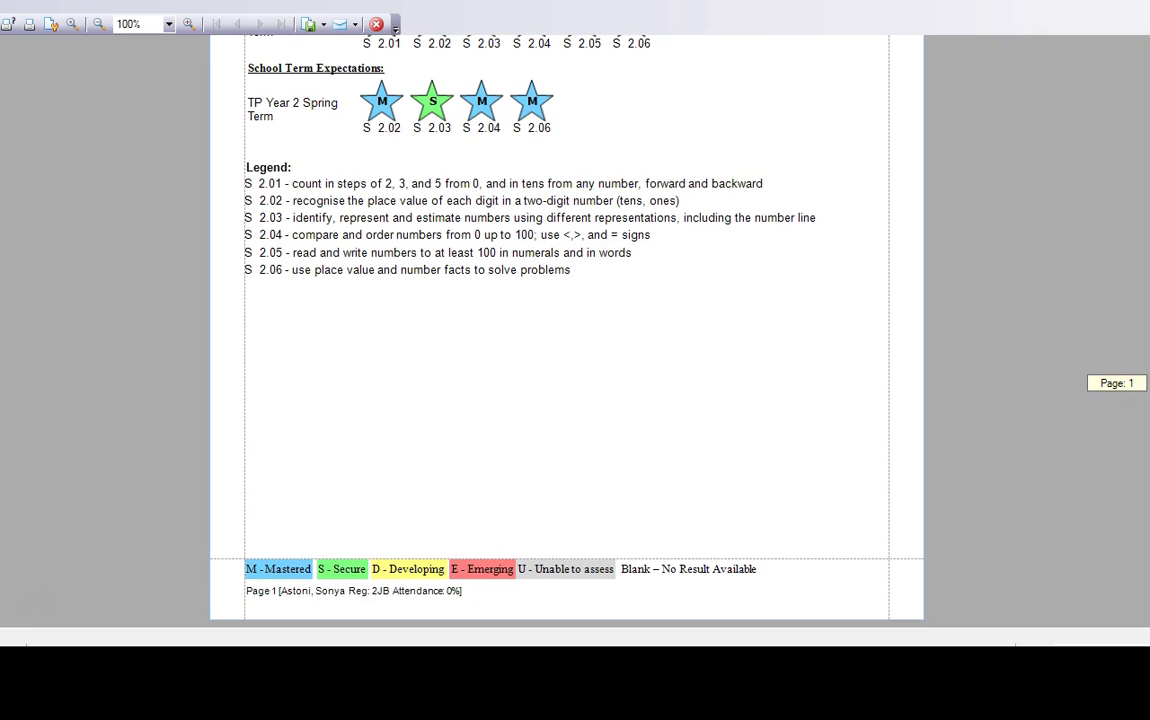